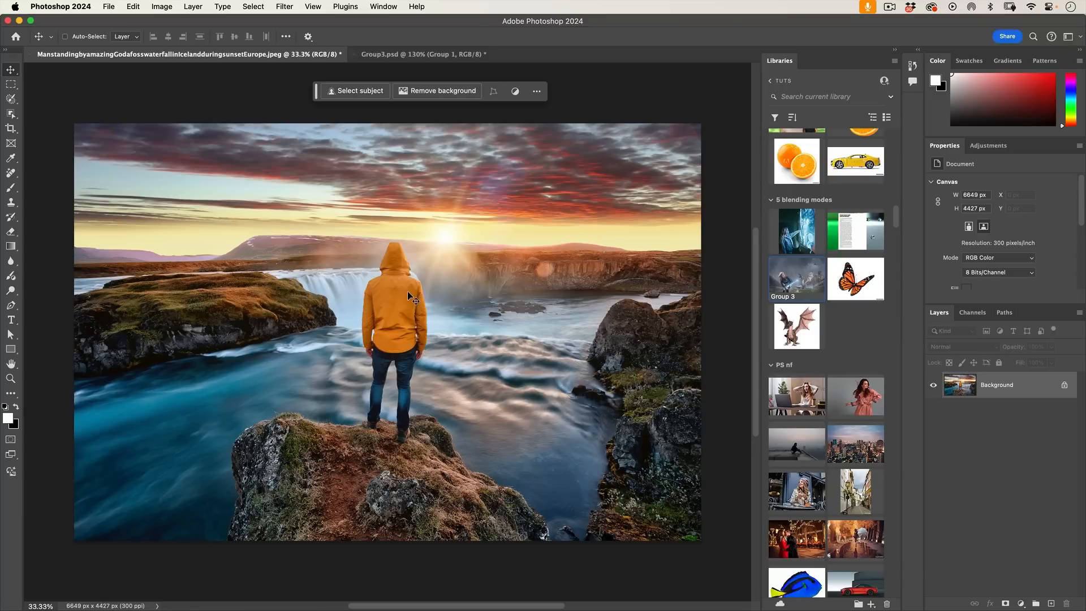
Apply a Hue/Saturation adjustment to the whole standing man using the Adjustment Brush's Apply to object option
click(21, 276)
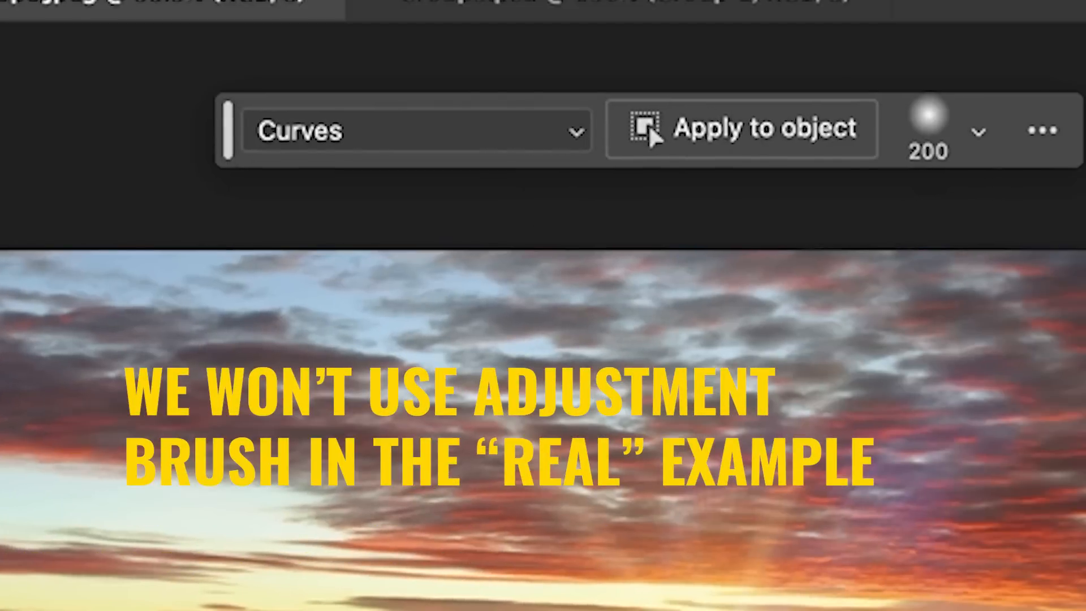
click(464, 131)
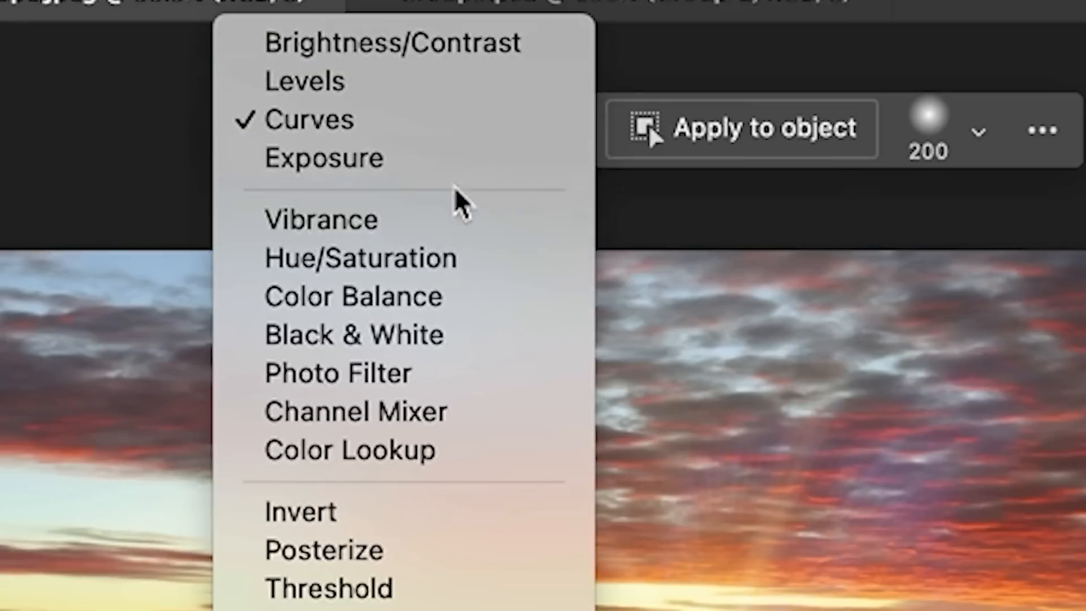
click(447, 263)
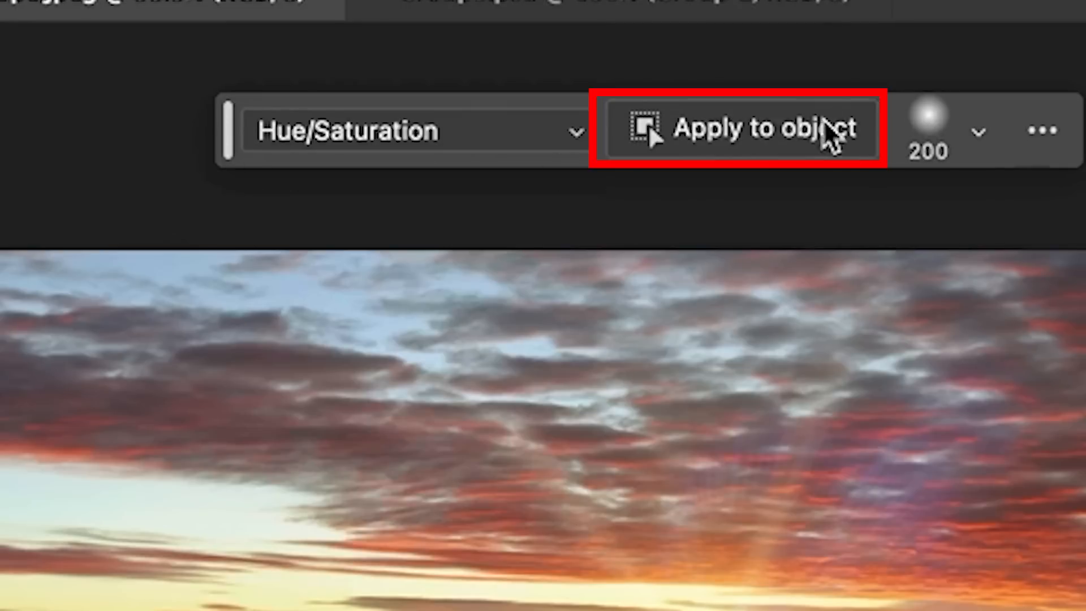
click(793, 133)
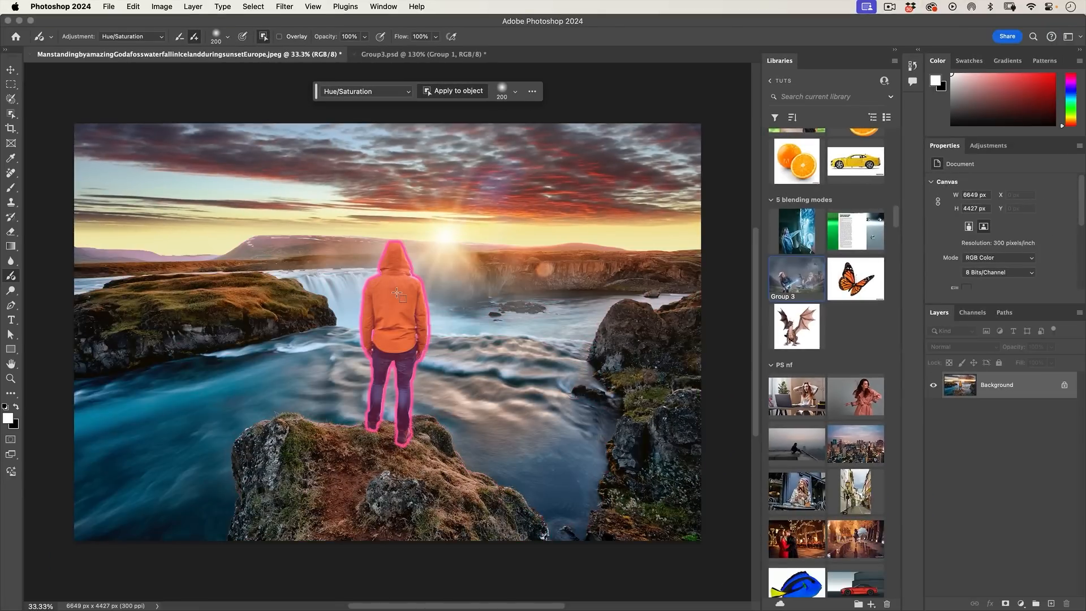
click(397, 293)
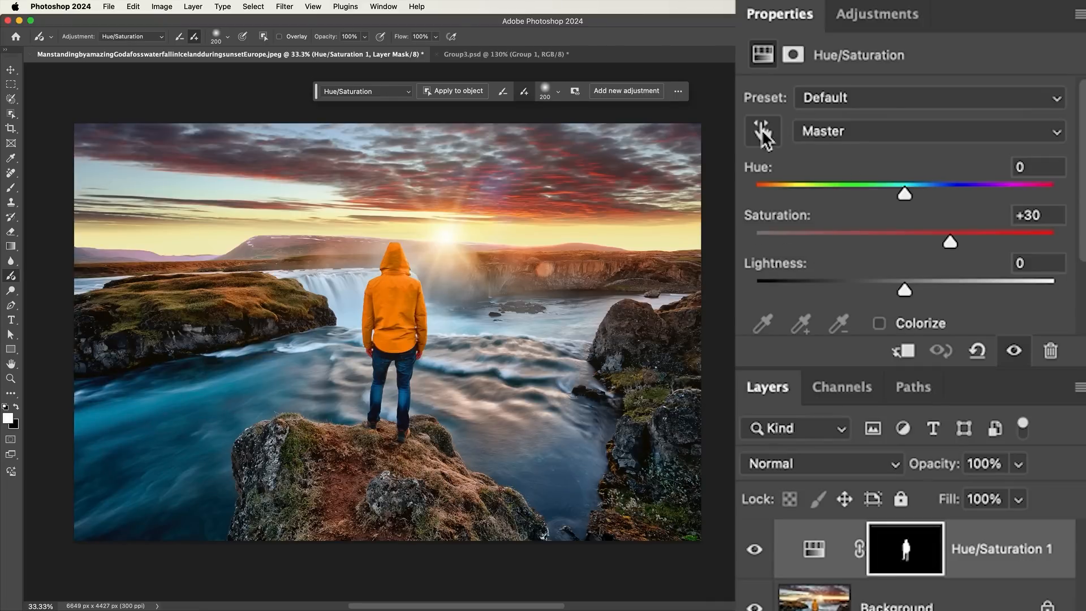
Target the jacket's Yellows range by sampling it in the image and set its Hue to -62
click(763, 132)
click(399, 291)
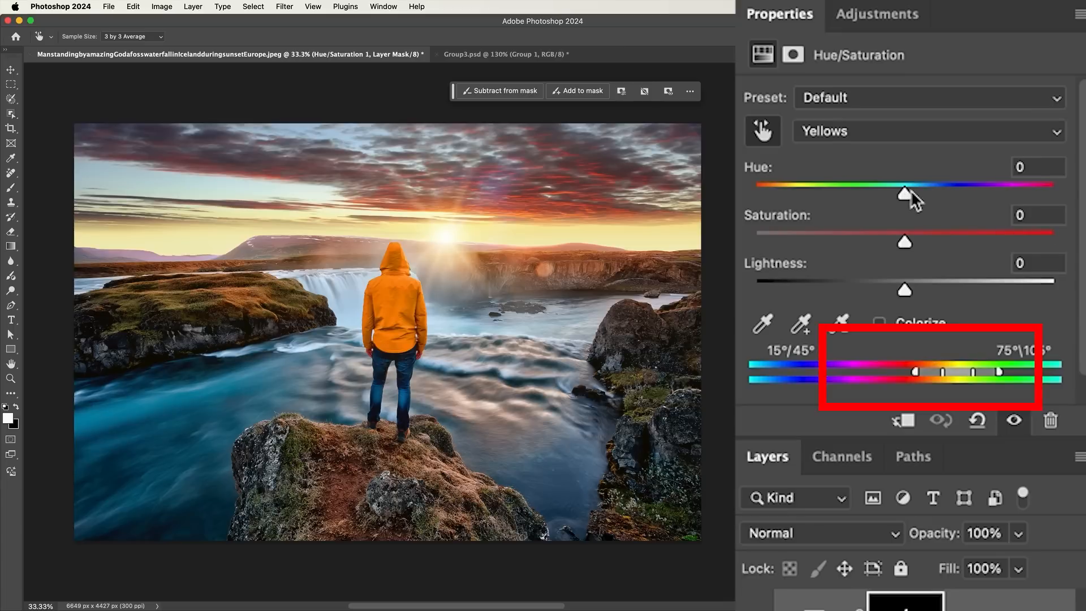
mouse_move(907, 194)
mouse_down()
mouse_move(808, 194)
mouse_move(837, 194)
mouse_move(827, 194)
mouse_up()
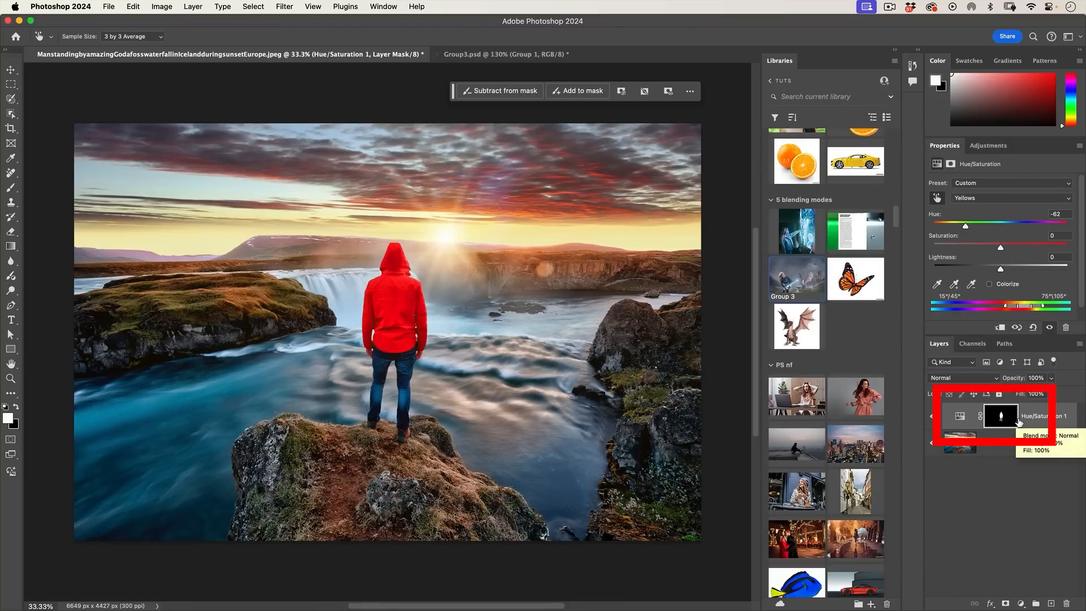
Paint a Brightness/Contrast adjustment onto the man's jacket with the Adjustment Brush
click(960, 416)
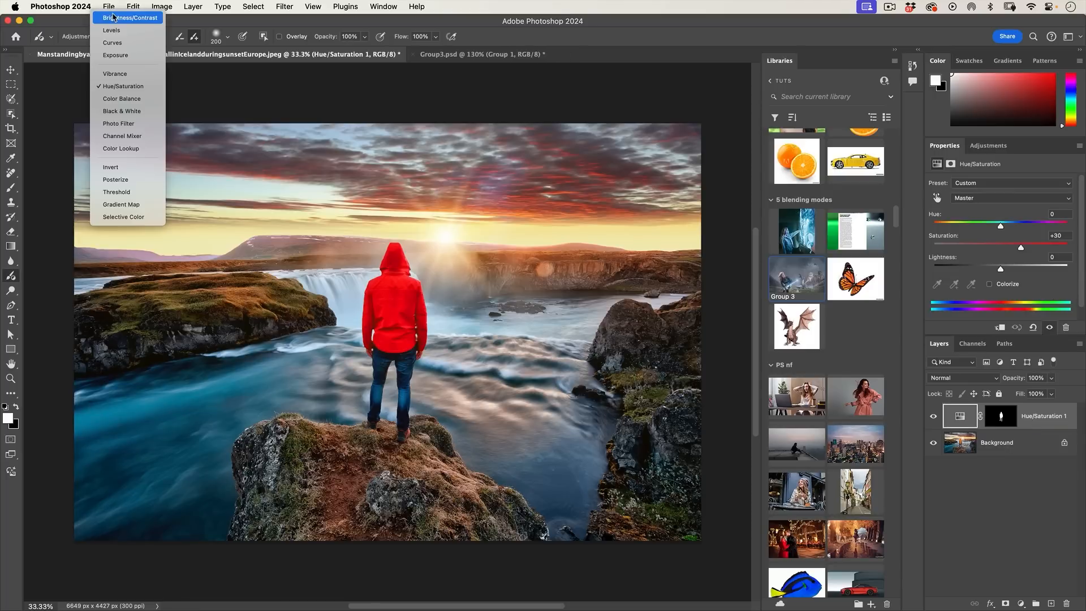
click(116, 18)
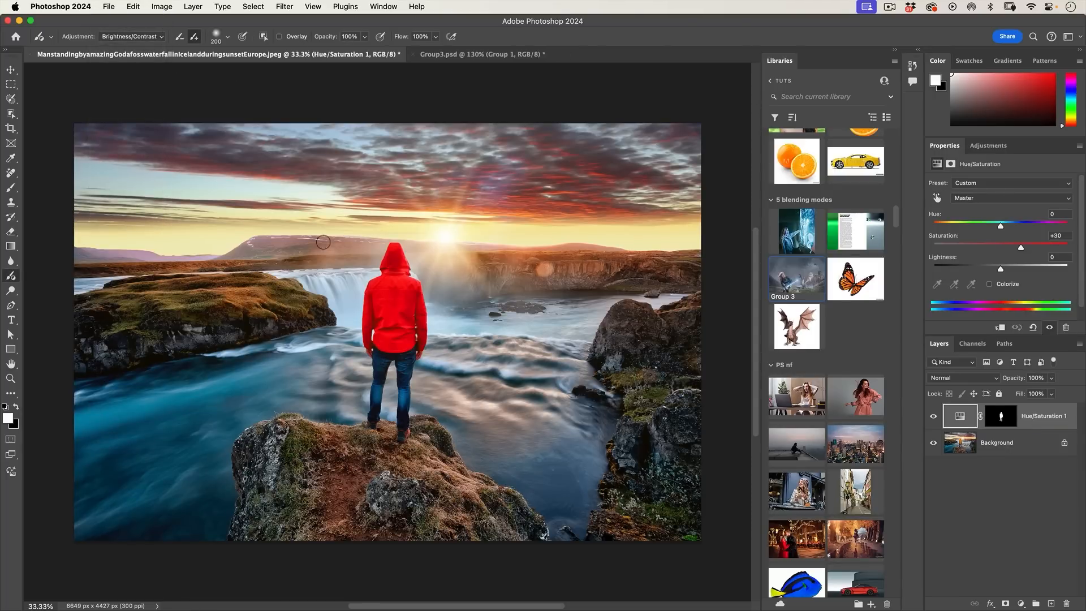
click(392, 299)
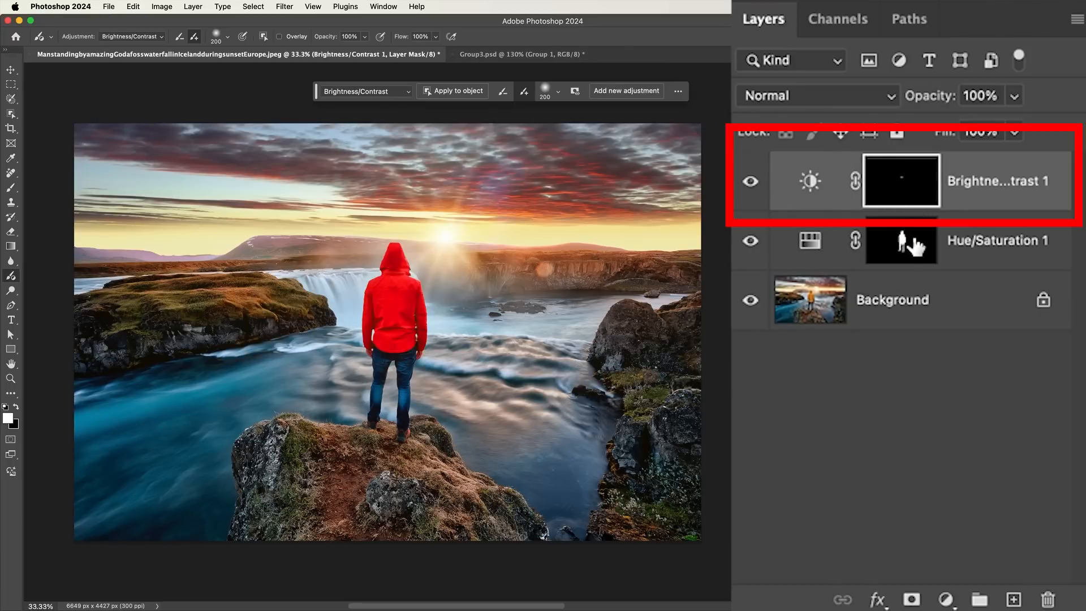
Replace the Brightness/Contrast layer's mask with a copy of the Hue/Saturation 1 mask, and delete the Brightness/Contrast layer
drag(909, 241, 911, 180)
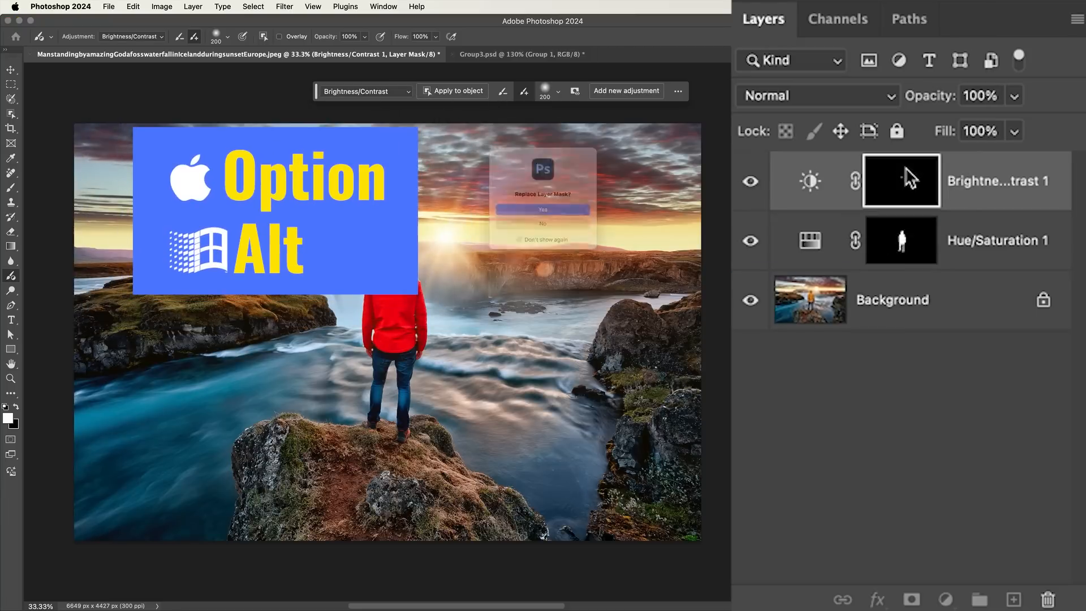
click(550, 215)
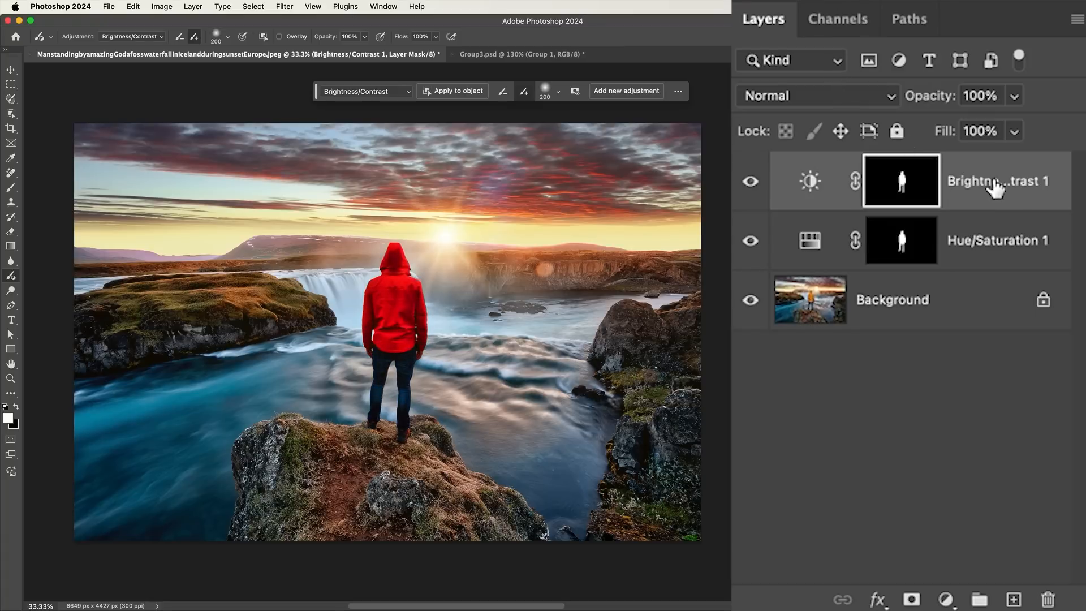
drag(1013, 181, 1048, 599)
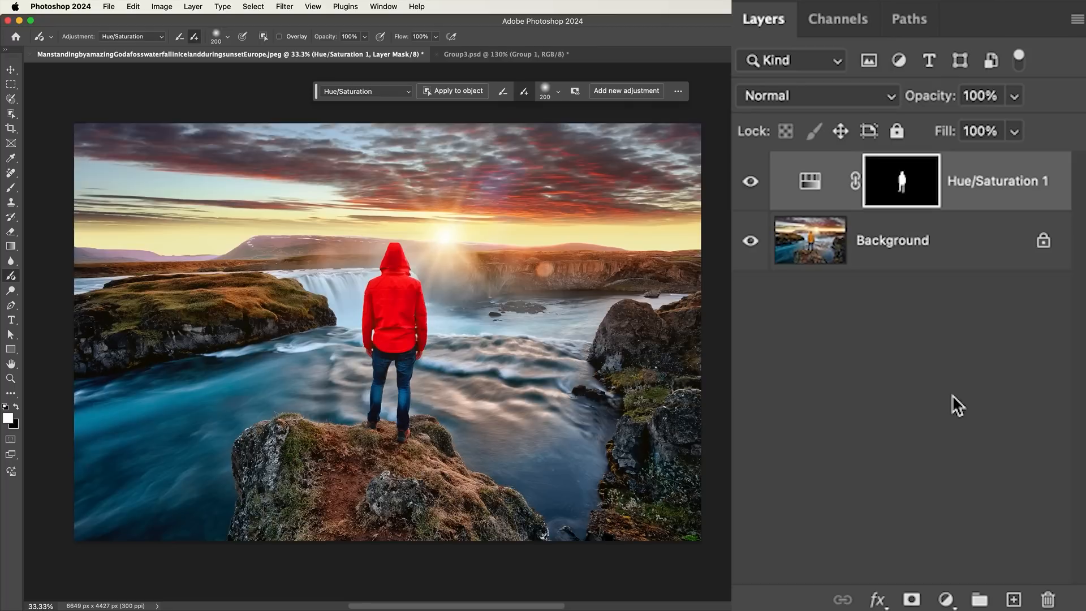
Duplicate the Hue/Saturation 1 layer together with its mask and change the copy to a Brightness/Contrast adjustment
drag(977, 201, 1010, 598)
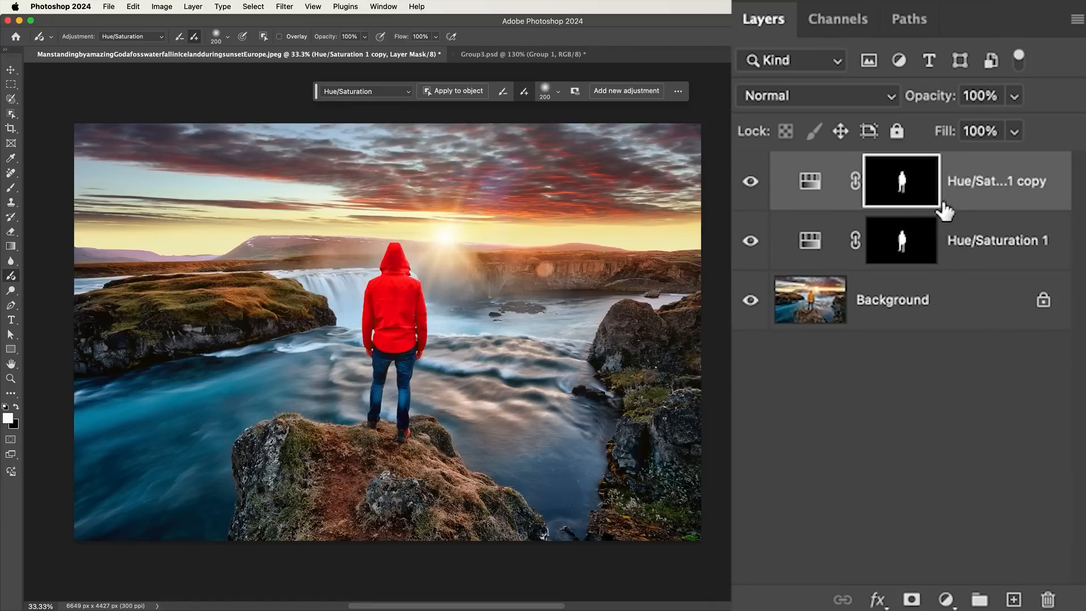
click(898, 181)
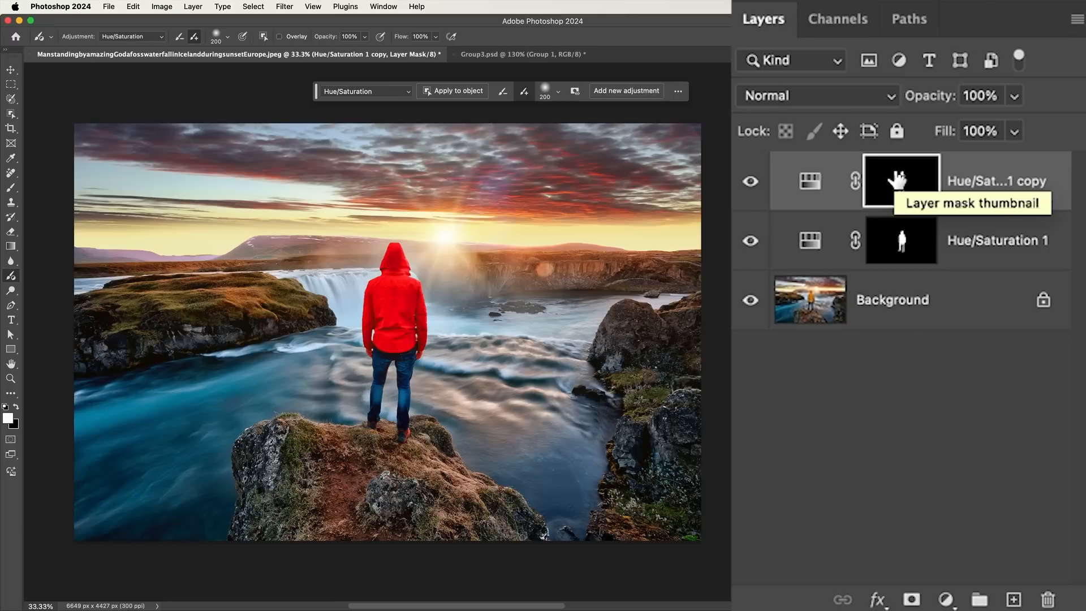
click(122, 36)
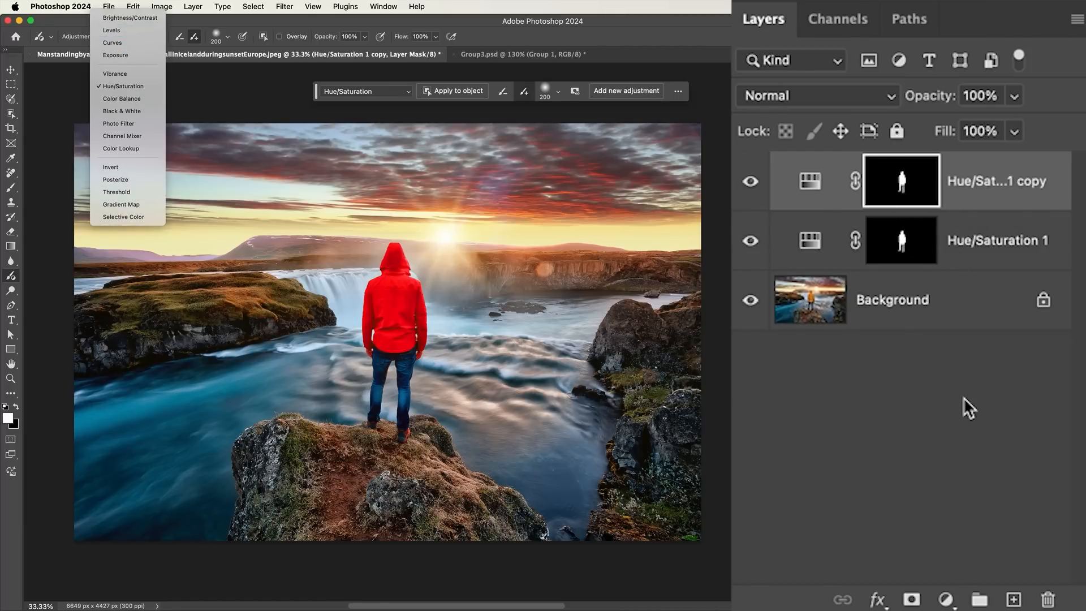
click(927, 415)
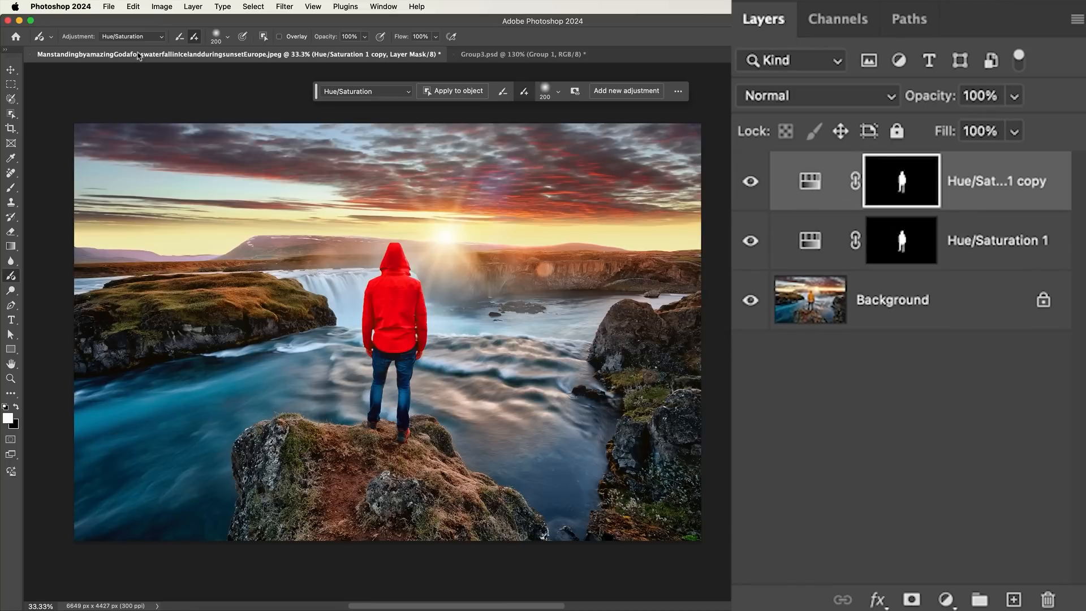
click(362, 91)
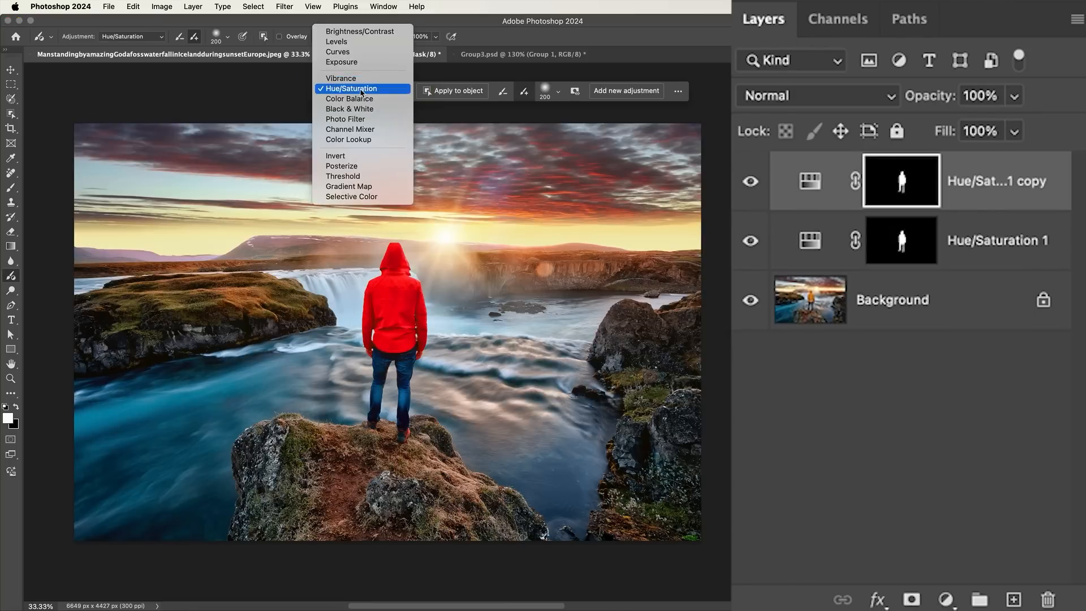
click(362, 32)
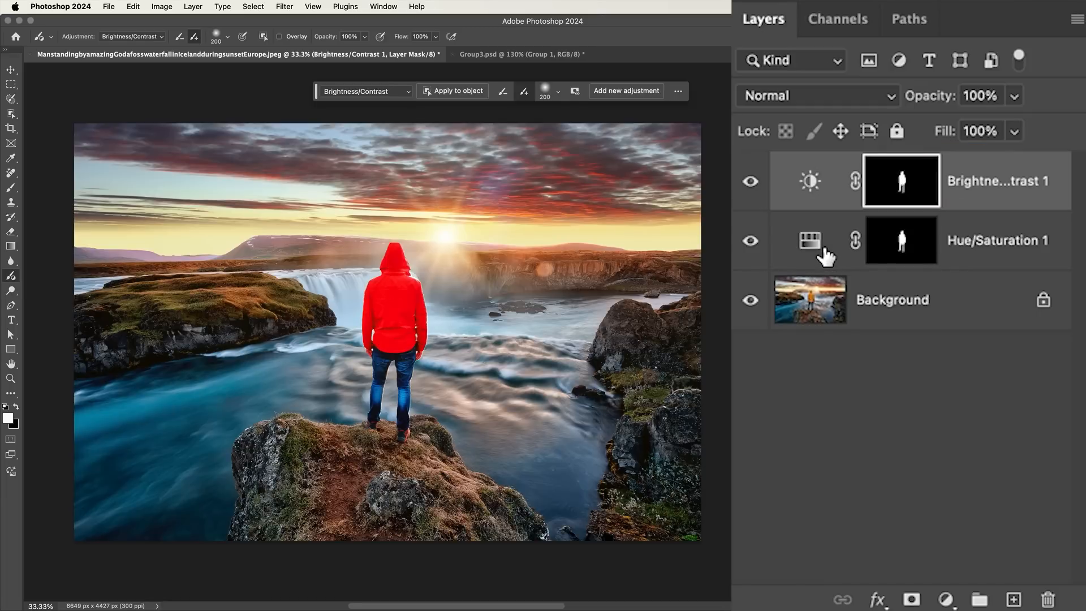
Set the Brightness/Contrast layer to Brightness -39 and Contrast -24, and toggle the adjustment layers' visibility to compare
double_click(814, 181)
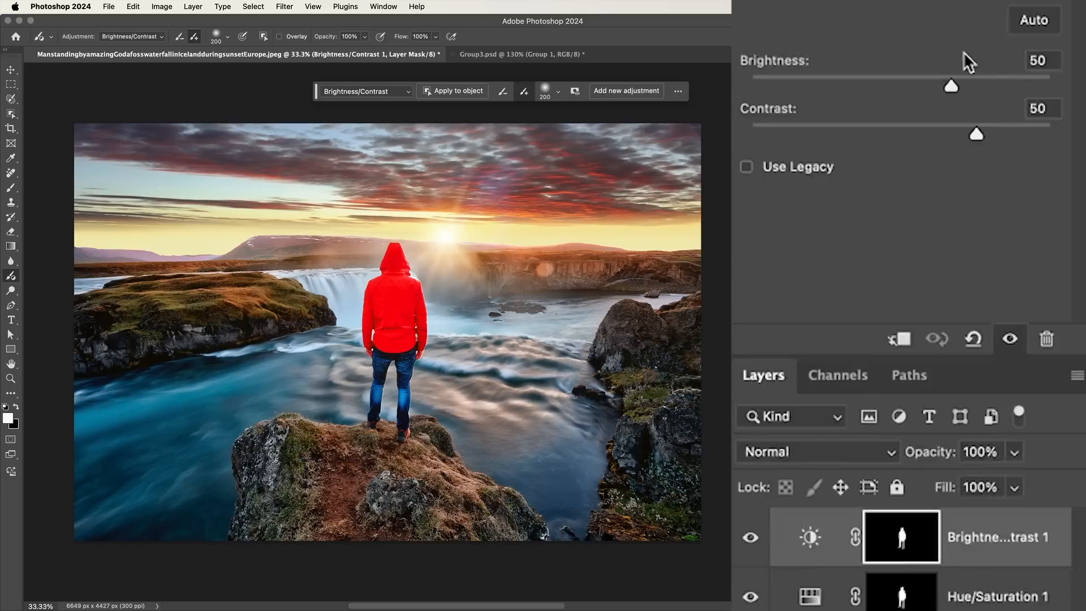
drag(967, 224, 839, 221)
drag(949, 172, 861, 177)
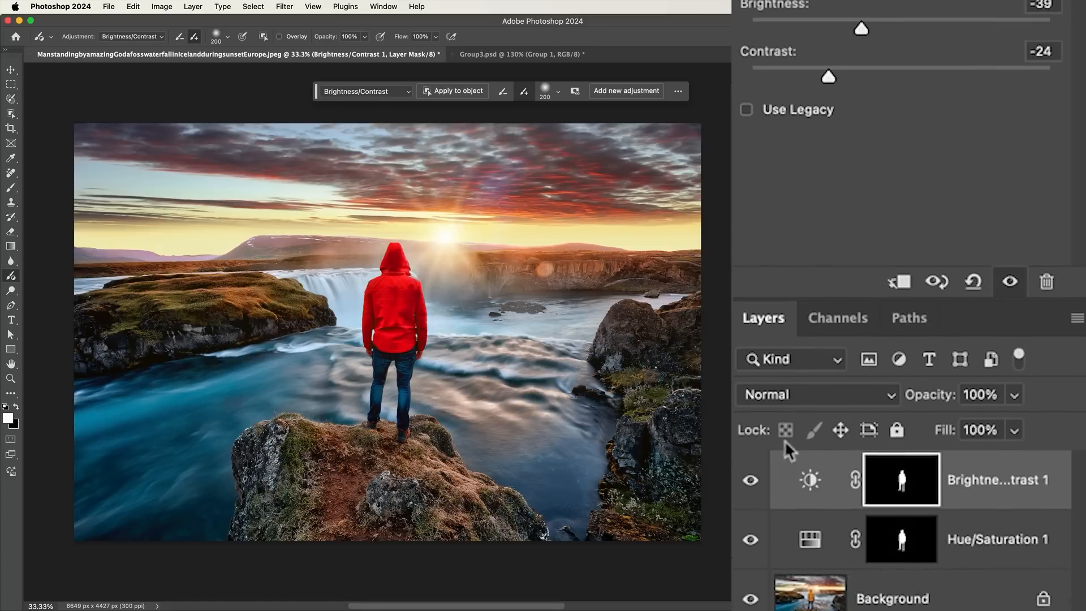
click(751, 217)
click(752, 217)
click(751, 276)
click(751, 217)
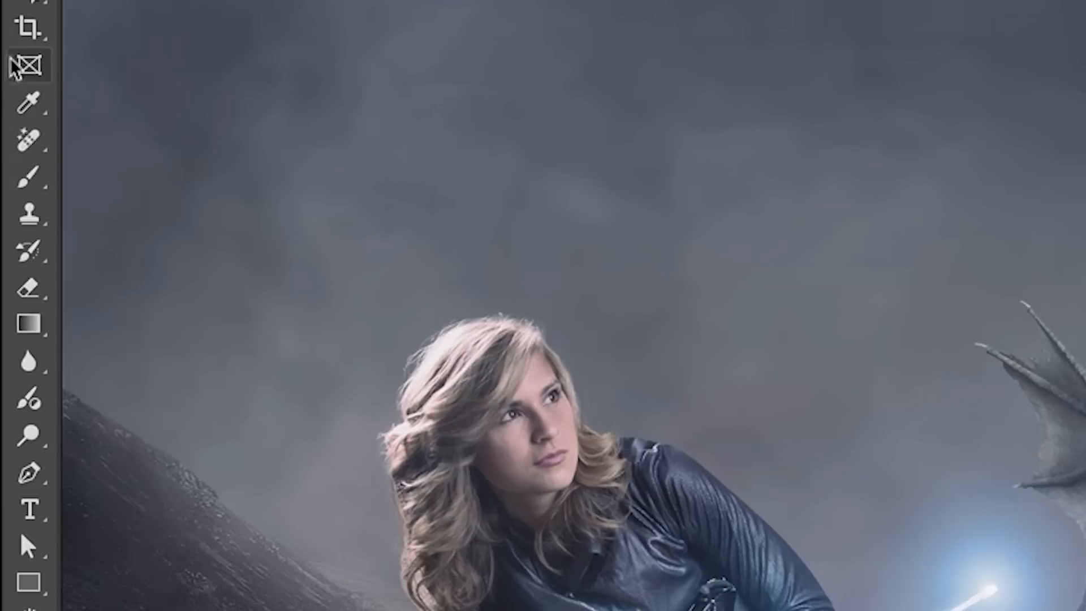
With the Brush tool active in Group3.psd, add a Curves adjustment layer and place it above Group 3
click(10, 188)
click(113, 176)
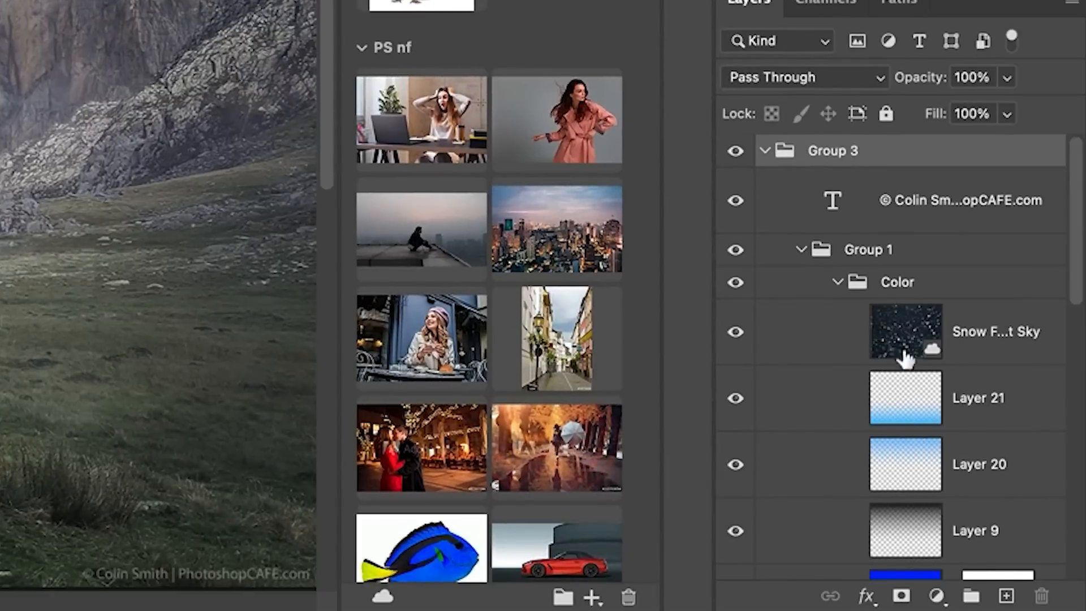
click(937, 595)
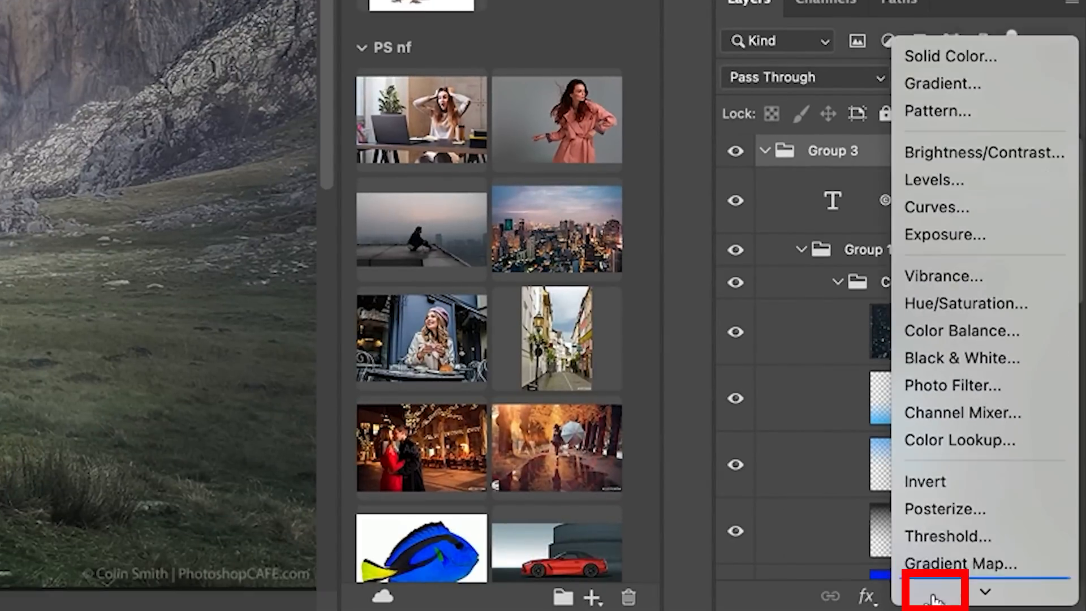
click(938, 202)
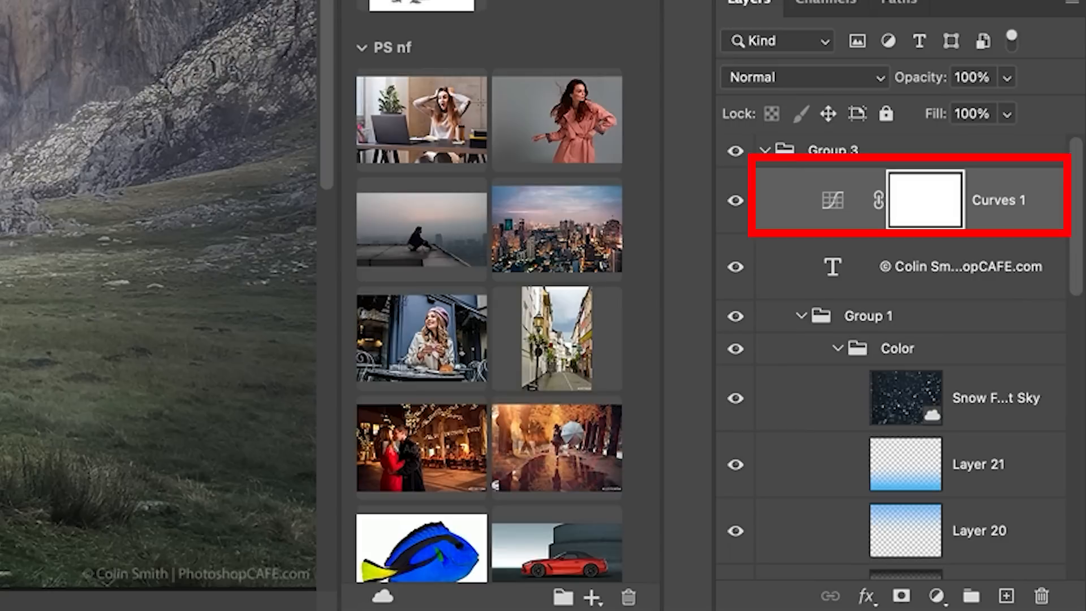
drag(827, 191, 816, 141)
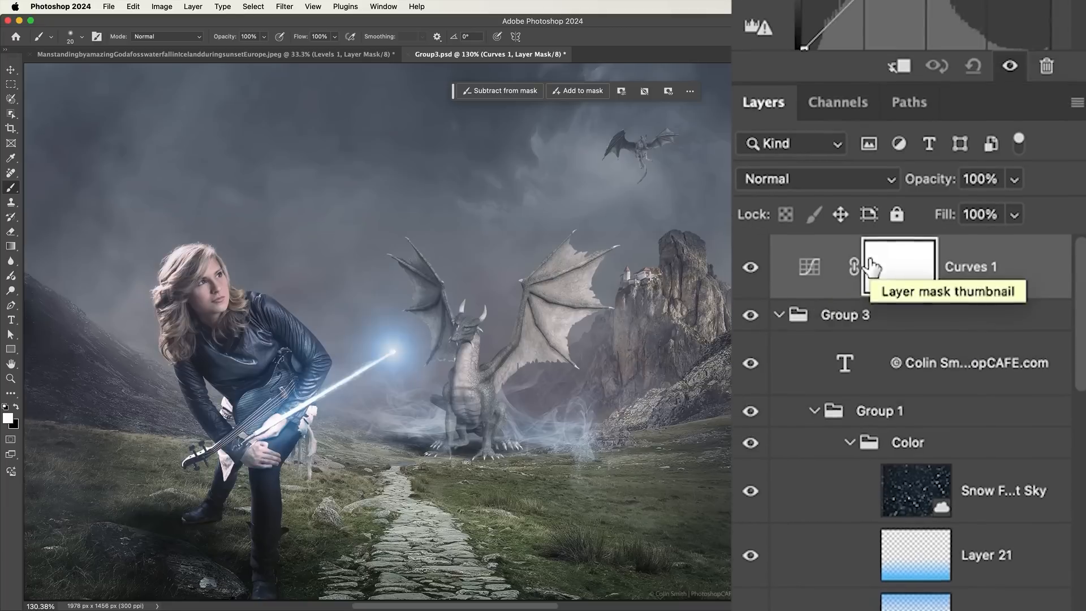
Raise the midpoint of the RGB curve to brighten the image, and invert the Curves 1 layer mask to black
click(860, 169)
drag(910, 221, 905, 196)
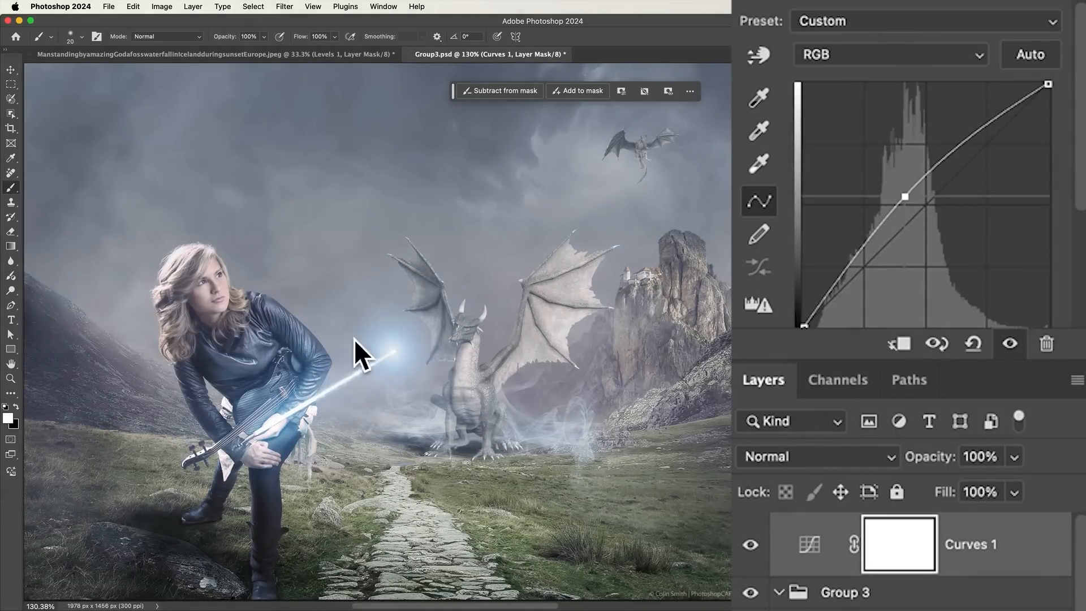
click(915, 548)
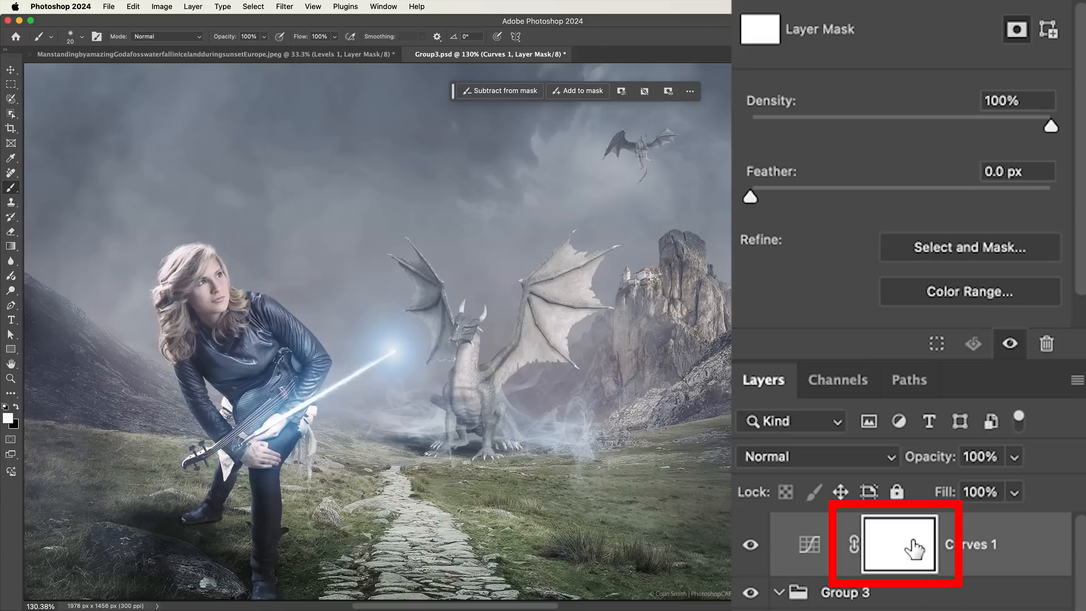
key(super+i)
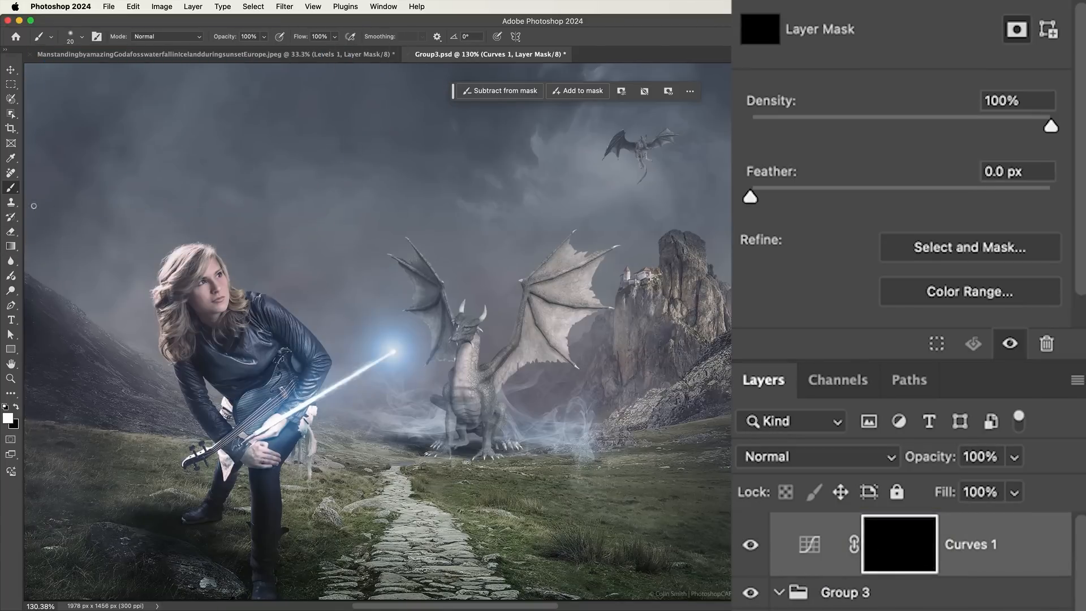
Try a freehand white brush stroke on the Curves 1 mask from the woman across the dragon, and undo it
mouse_move(251, 308)
mouse_down()
mouse_move(422, 227)
mouse_move(639, 473)
mouse_up()
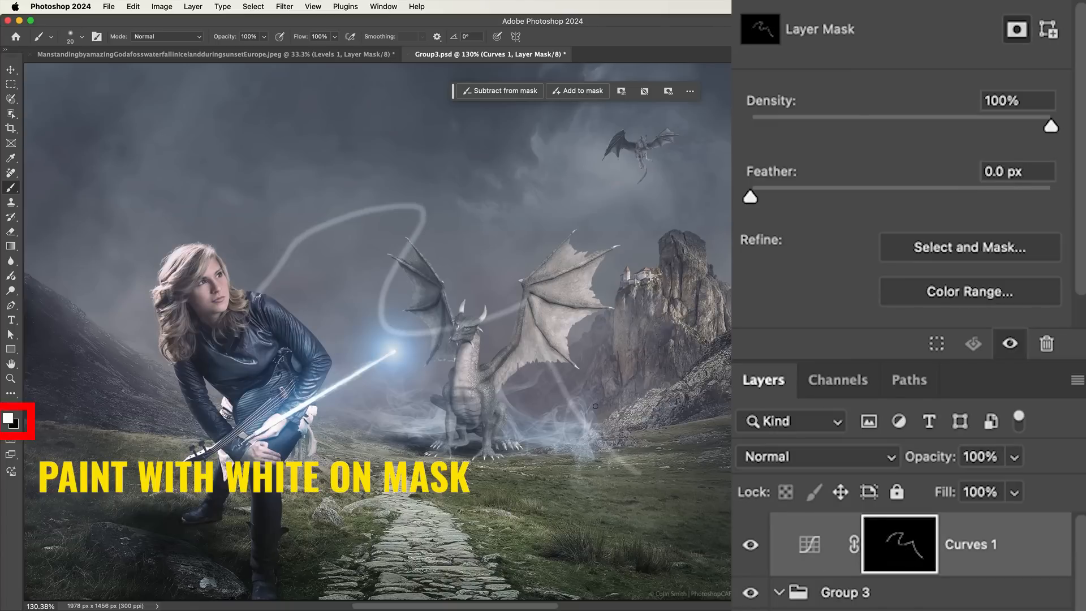
key(super+z)
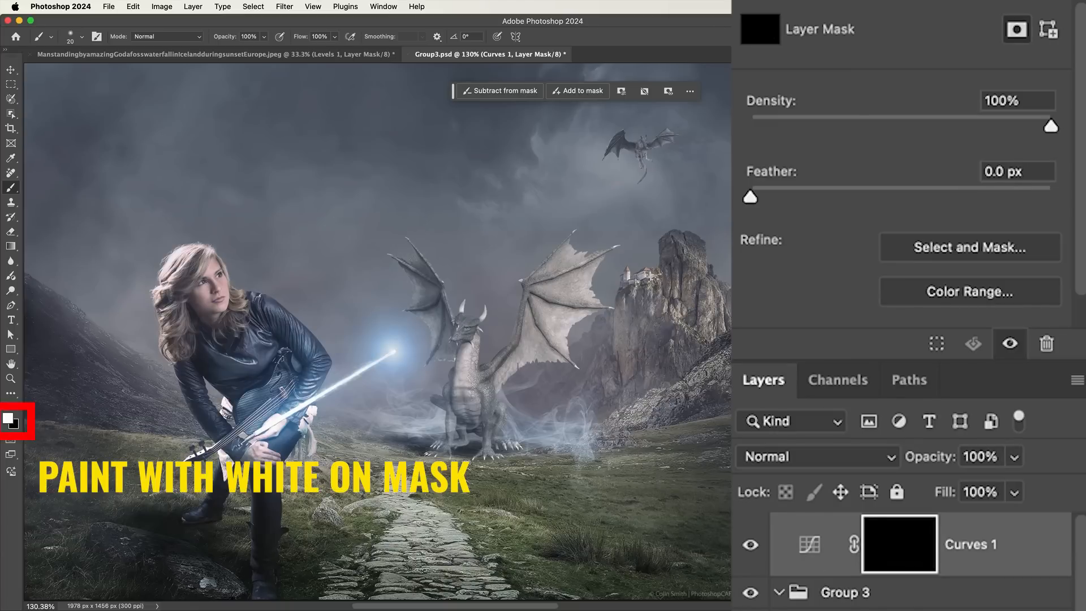
Load the woman's cutout layer, just above Group 2, as a selection and make the Curves 1 layer mask active
scroll(1011, 467, down, 5)
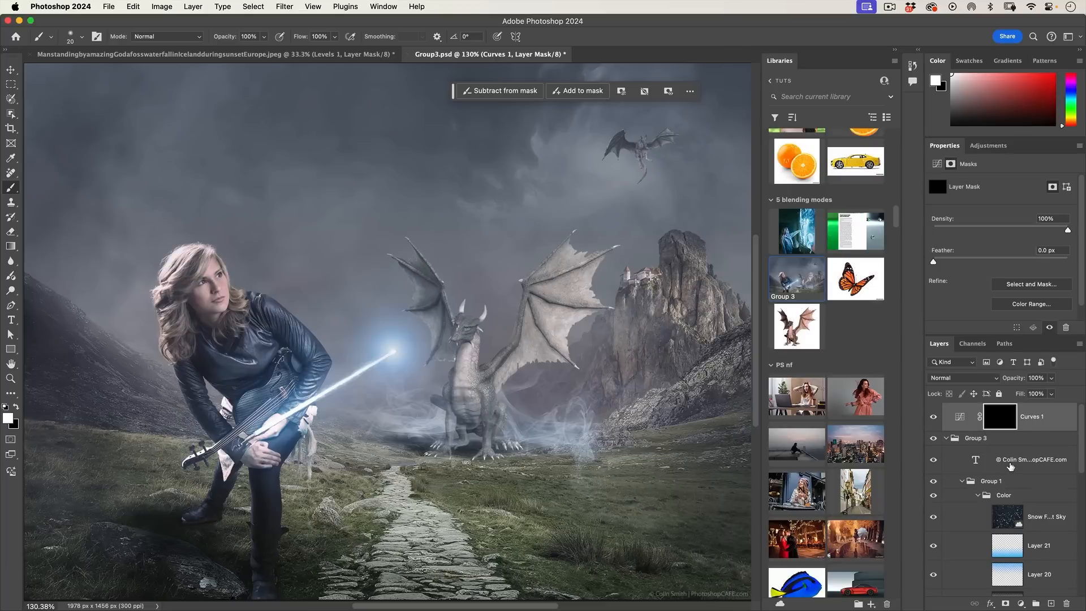
scroll(1011, 467, down, 4)
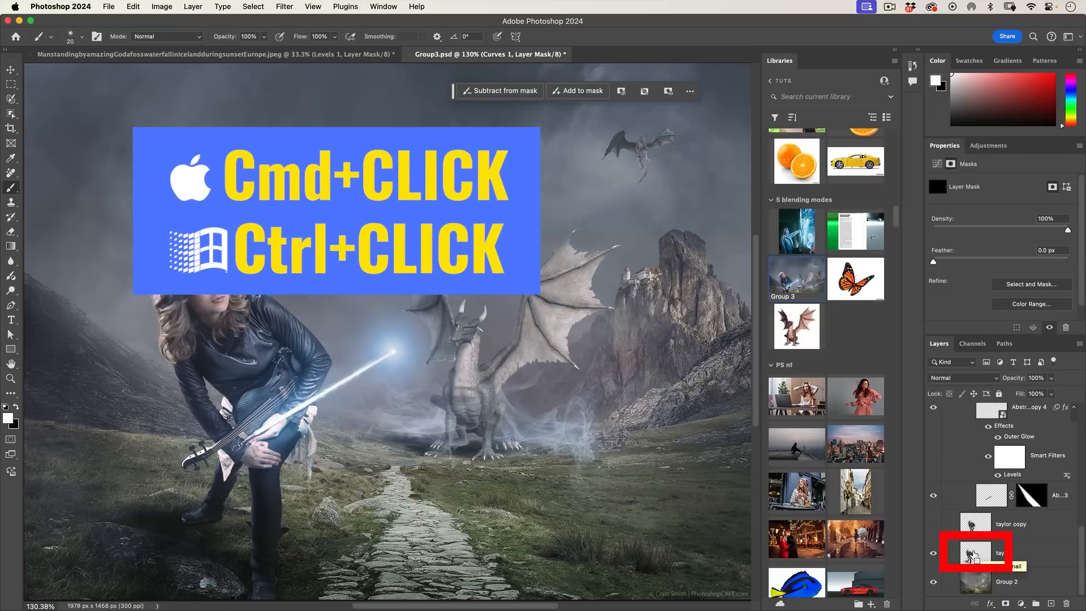
super+click(973, 555)
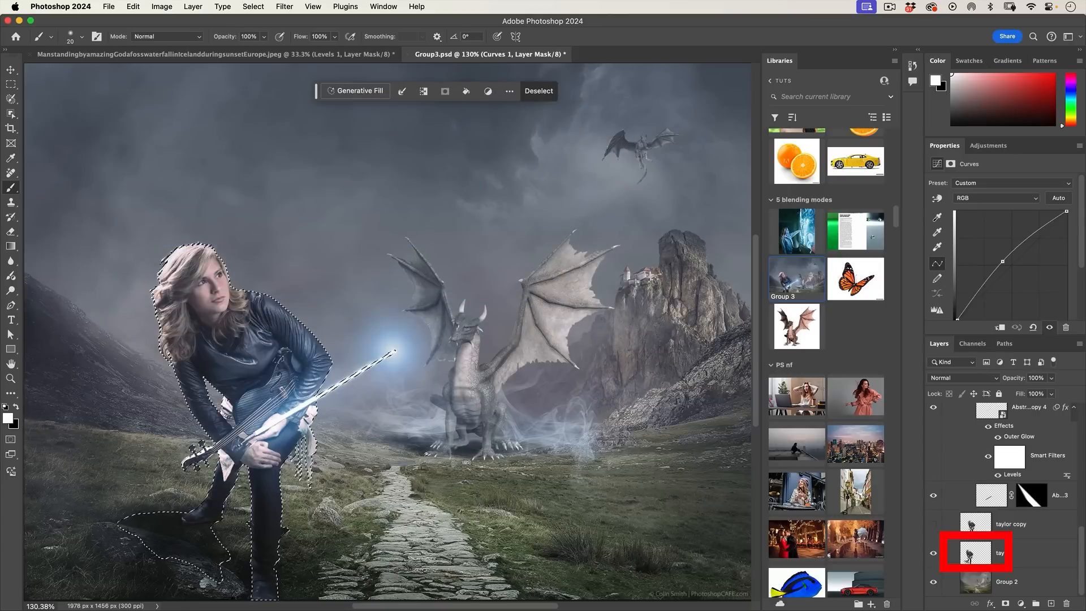
scroll(1010, 461, up, 5)
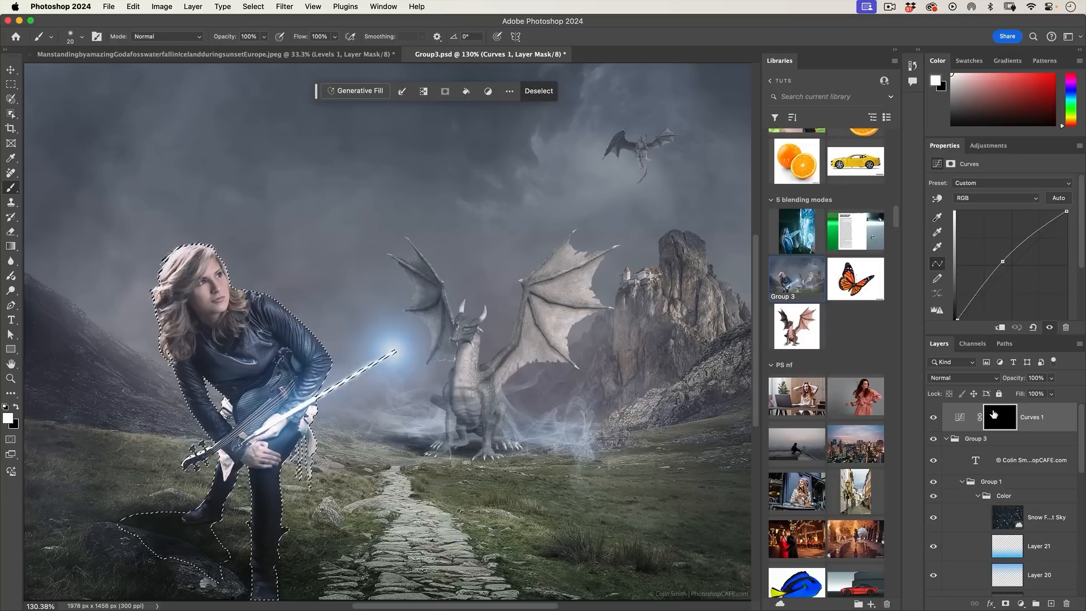
click(1000, 415)
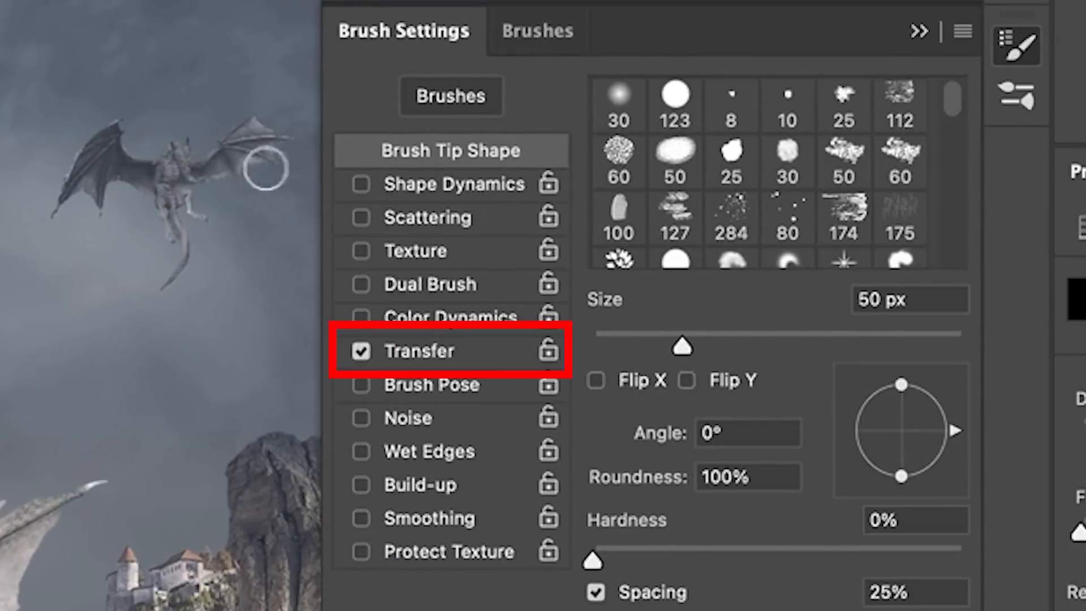
Control the brush opacity by Pen Pressure, paint white highlights on the Curves 1 mask inside the woman's selection with a smaller brush, and deselect
click(408, 355)
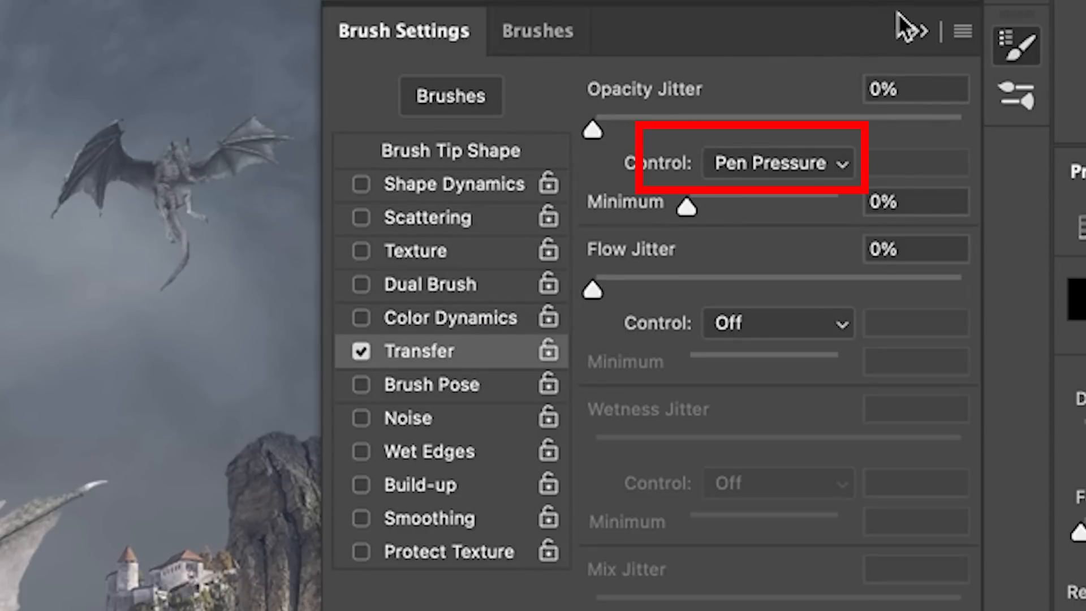
click(917, 33)
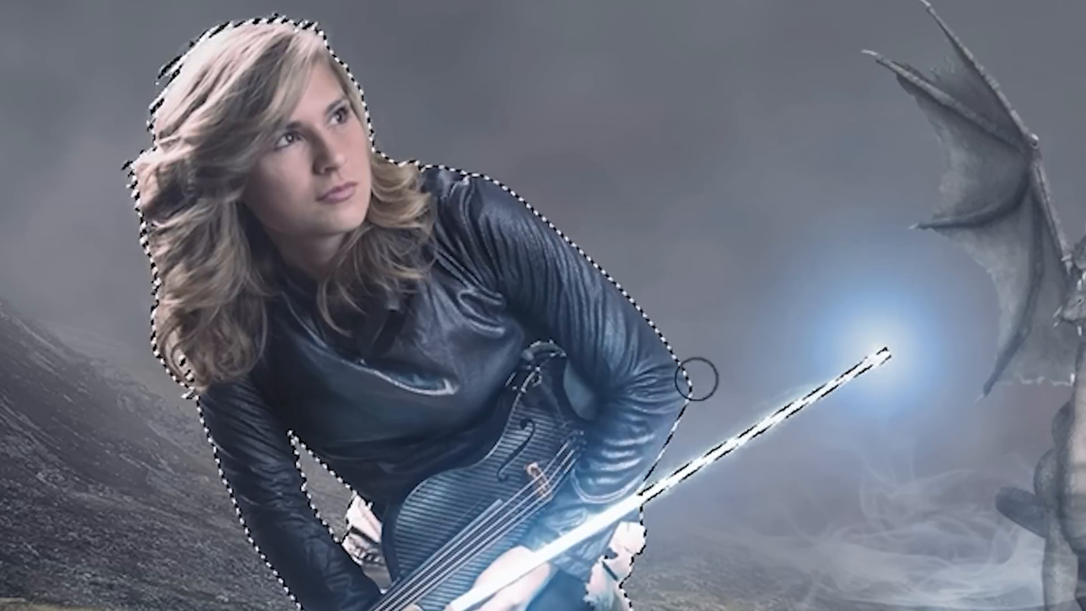
key(bracketleft)
key(bracketleft)
key(bracketleft)
key(bracketleft)
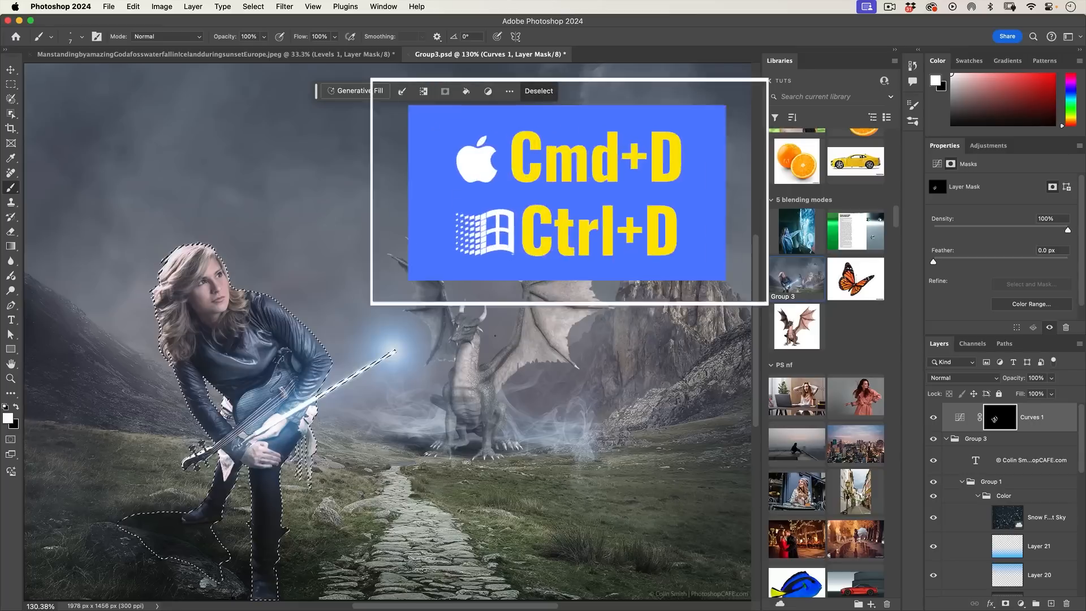
key(super+d)
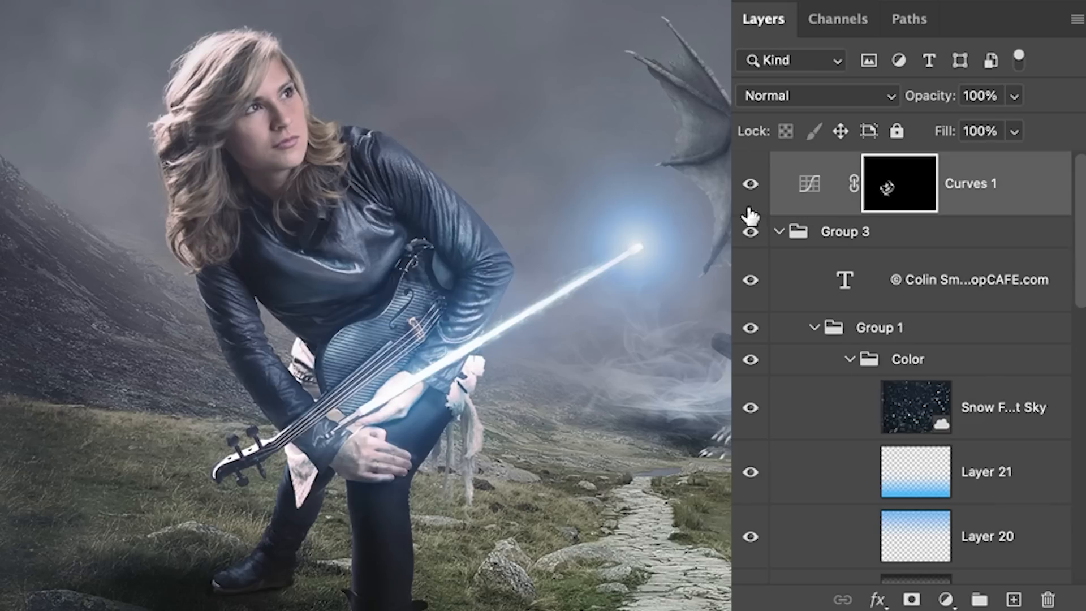
Compare the image with the Curves 1 layer hidden and shown, and view its painted mask on its own
click(749, 184)
click(749, 184)
click(749, 184)
click(749, 184)
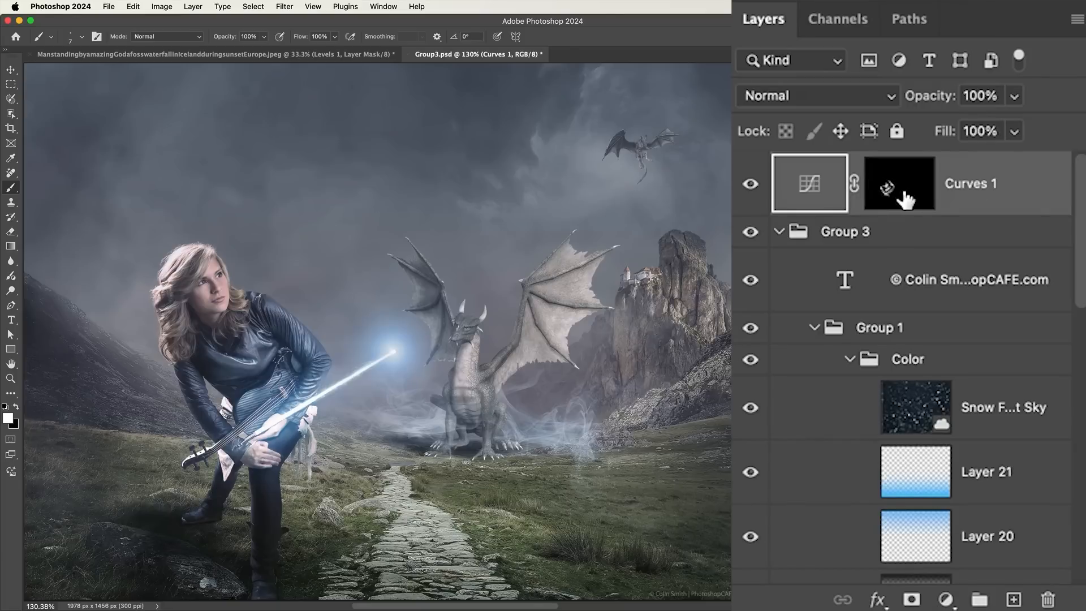
alt+click(905, 193)
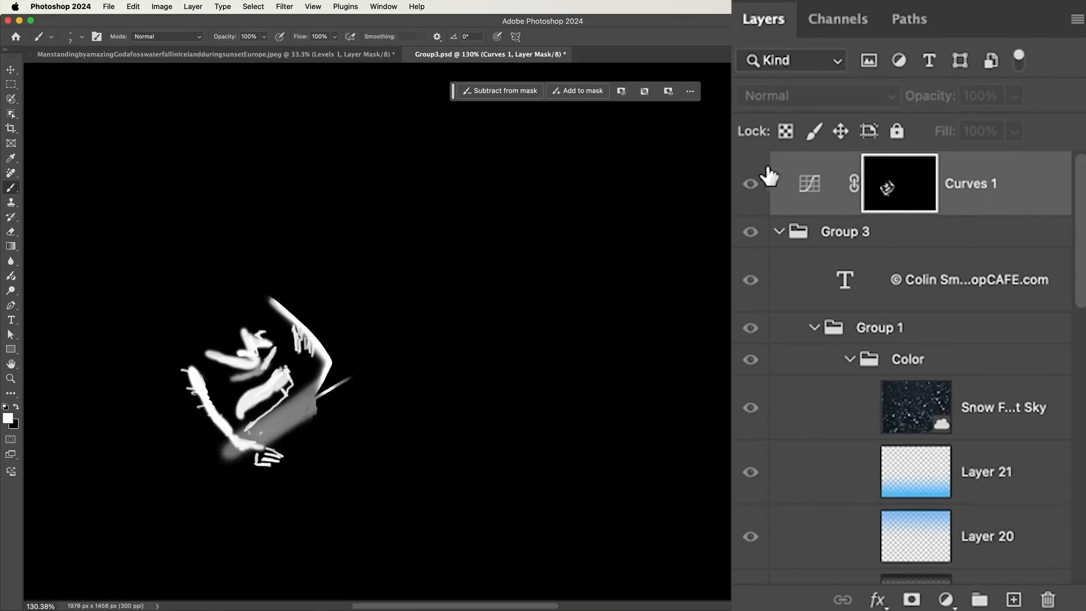
Duplicate the Curves 1 layer with its mask and convert the copy to a Hue/Saturation adjustment using the Adjustment Brush
click(823, 187)
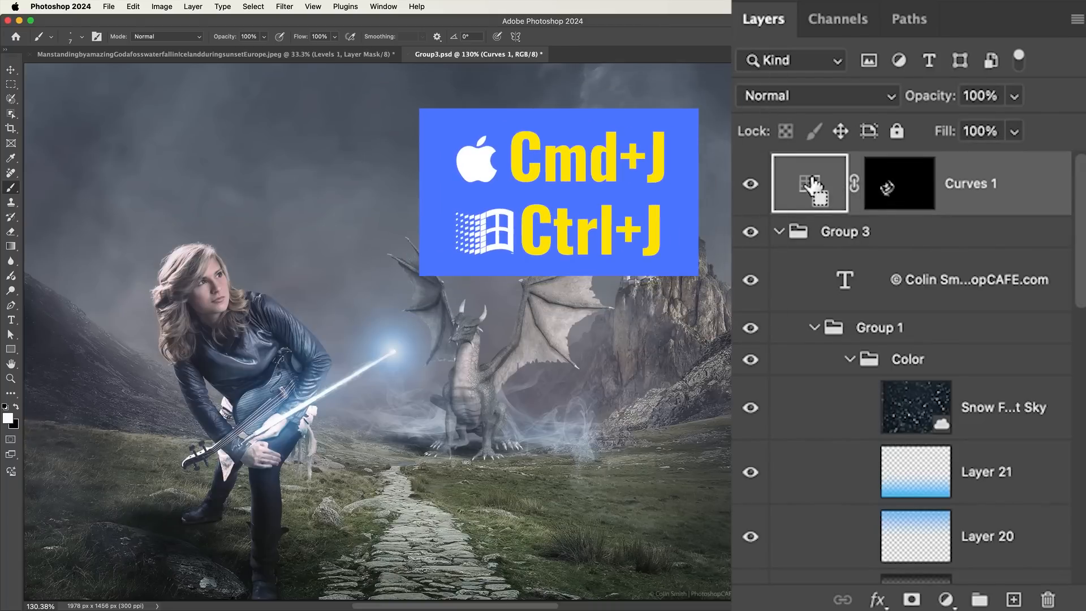
key(super+j)
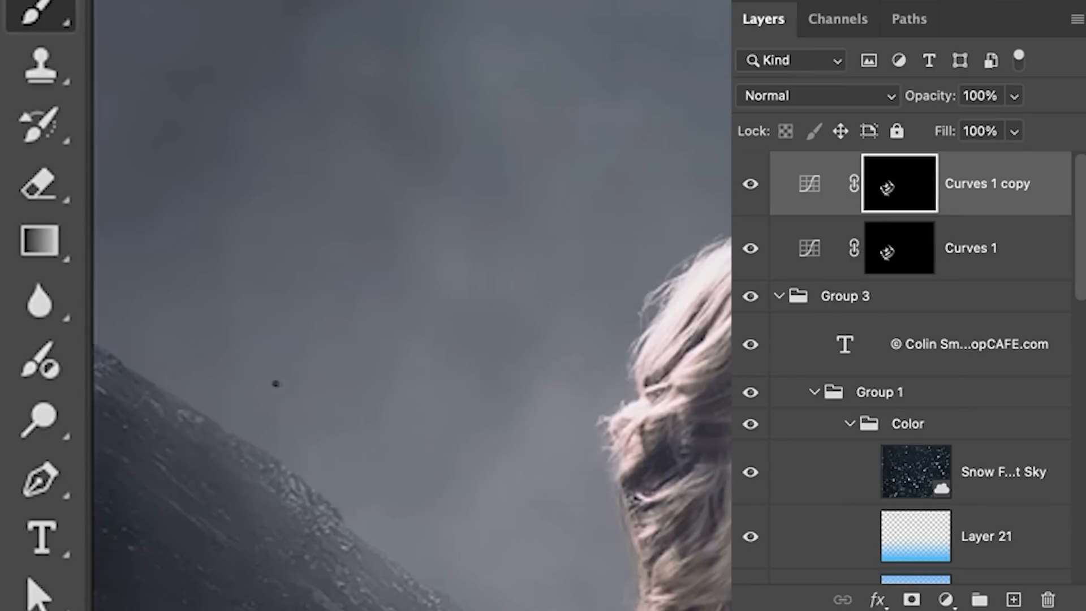
click(49, 364)
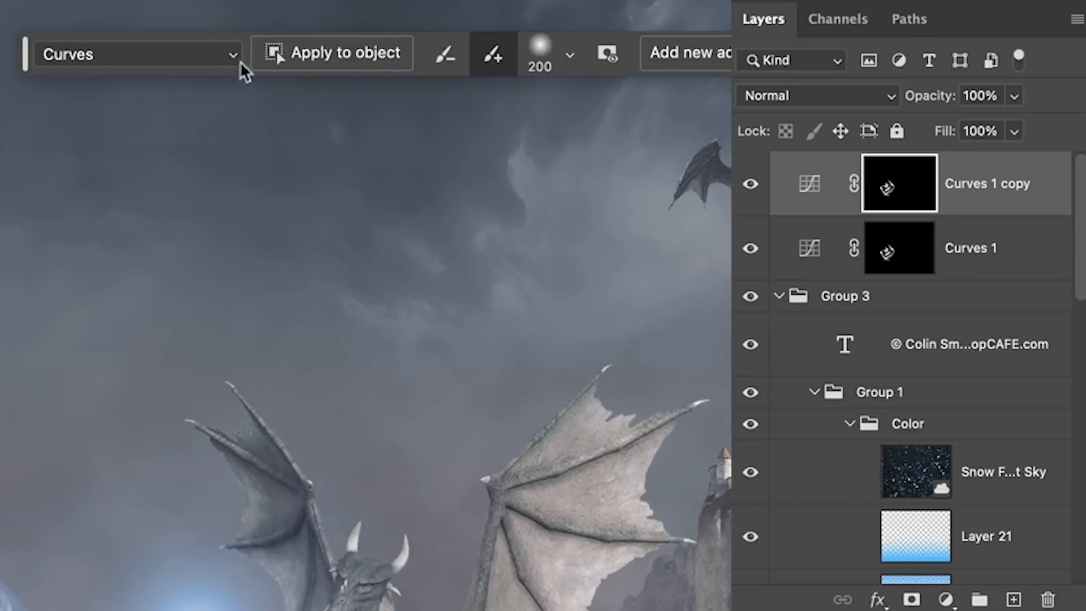
click(235, 55)
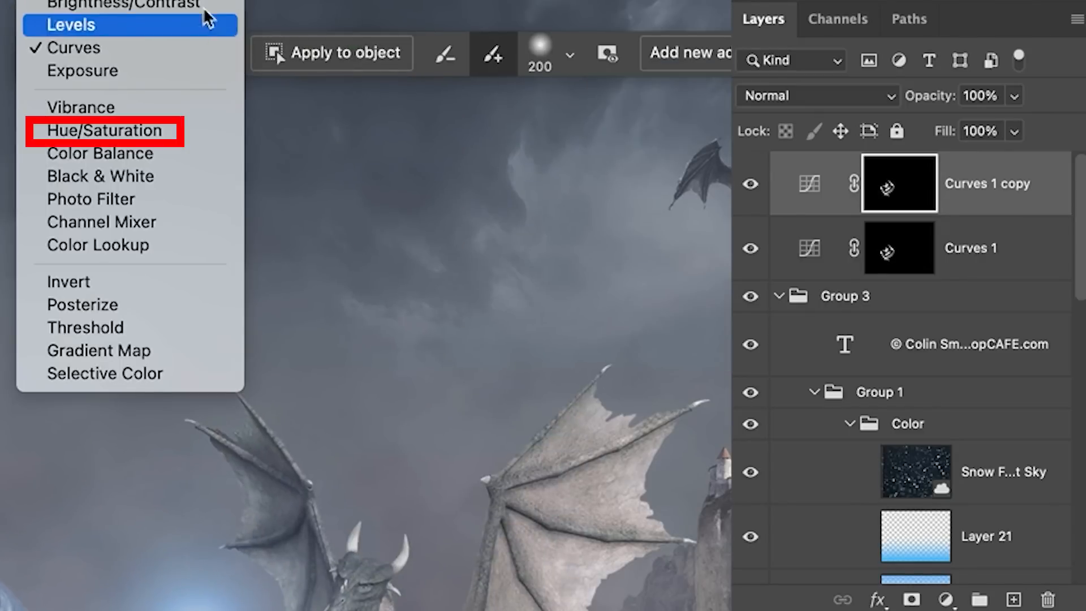
click(164, 132)
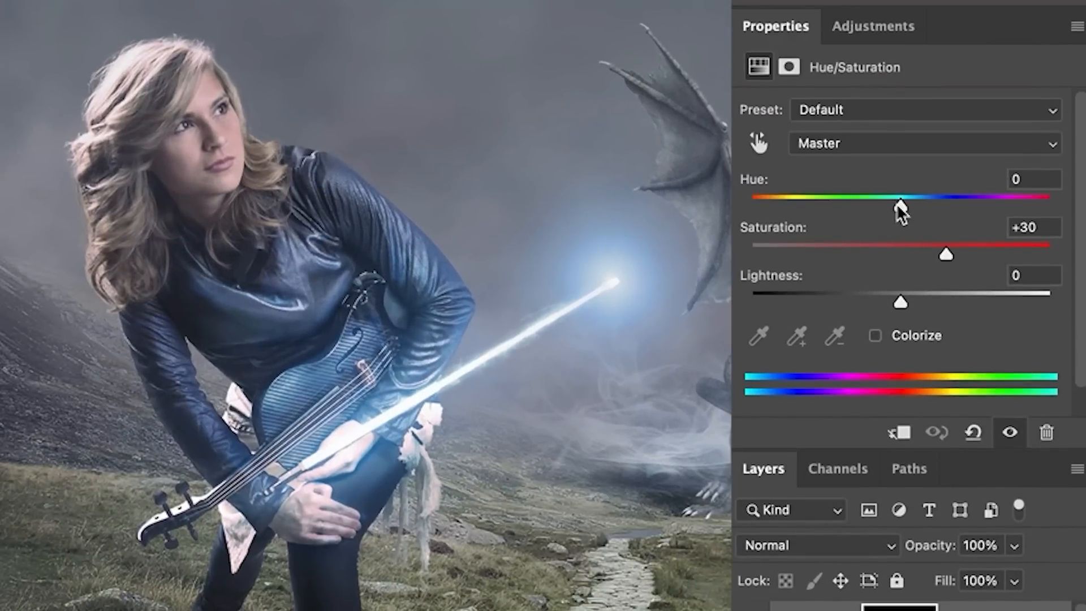
Set the Hue/Saturation layer to Hue -3, Saturation +30 and Color blend mode, and compare the image with it hidden and shown
mouse_move(896, 203)
mouse_down()
mouse_move(861, 199)
mouse_move(902, 199)
mouse_move(883, 192)
mouse_move(896, 191)
mouse_up()
scroll(770, 204, down, 10)
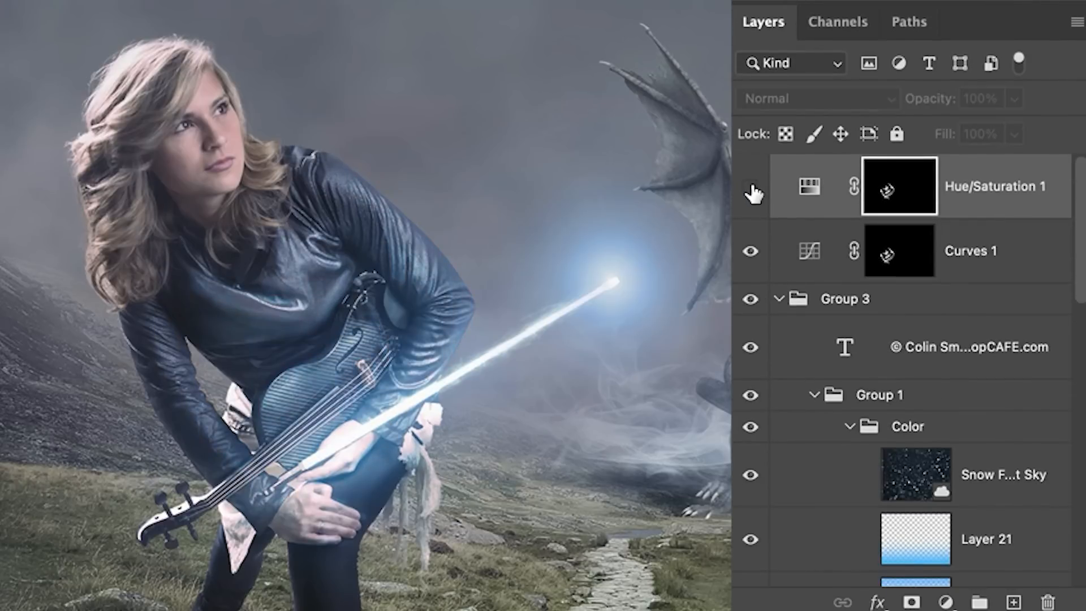
click(751, 188)
click(752, 188)
click(752, 188)
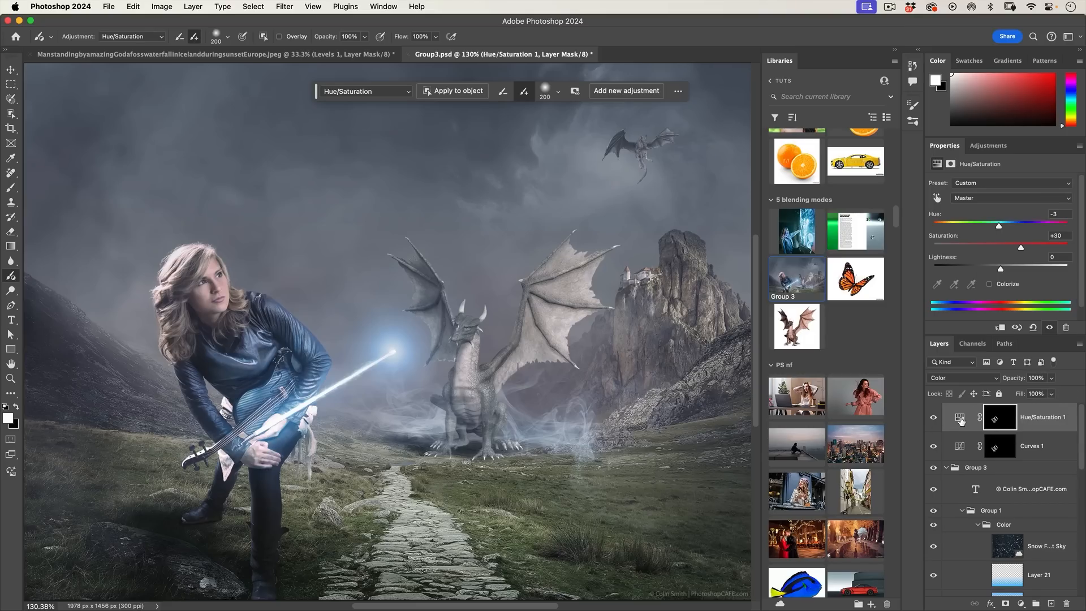
click(961, 420)
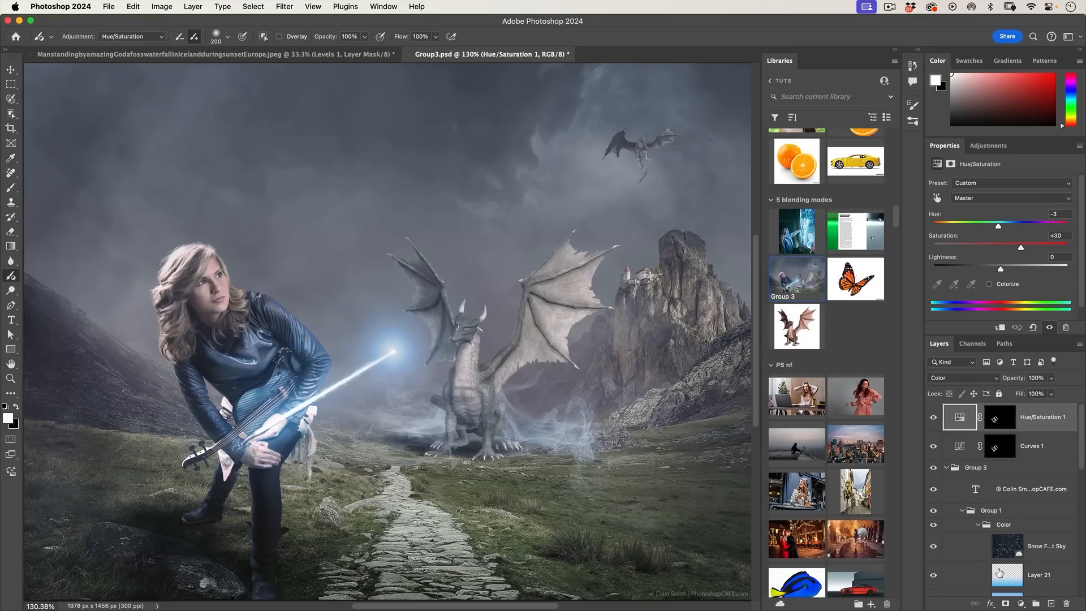
click(1022, 604)
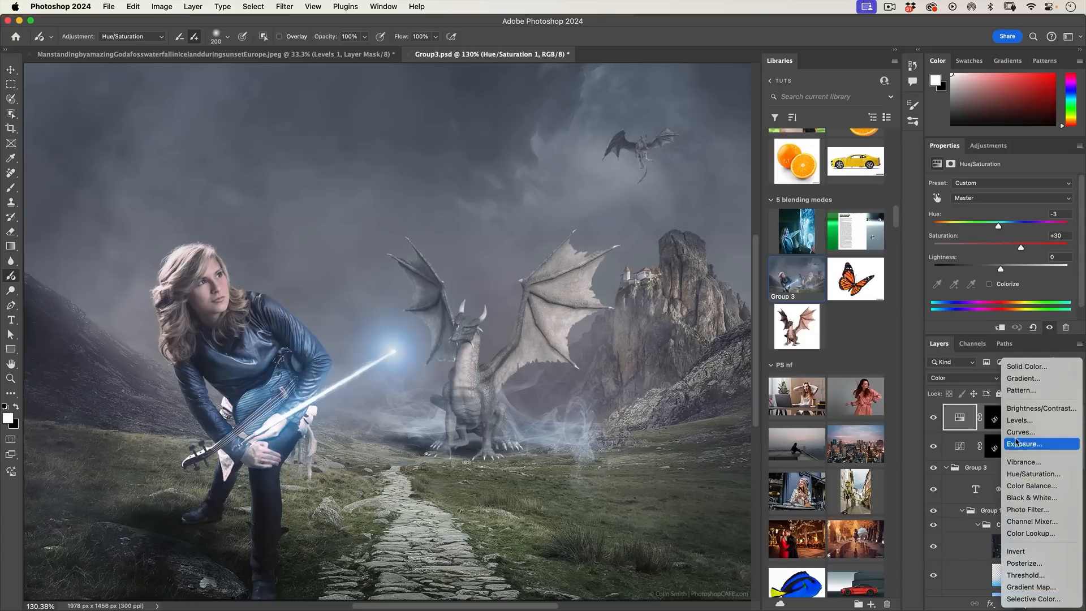
click(1034, 344)
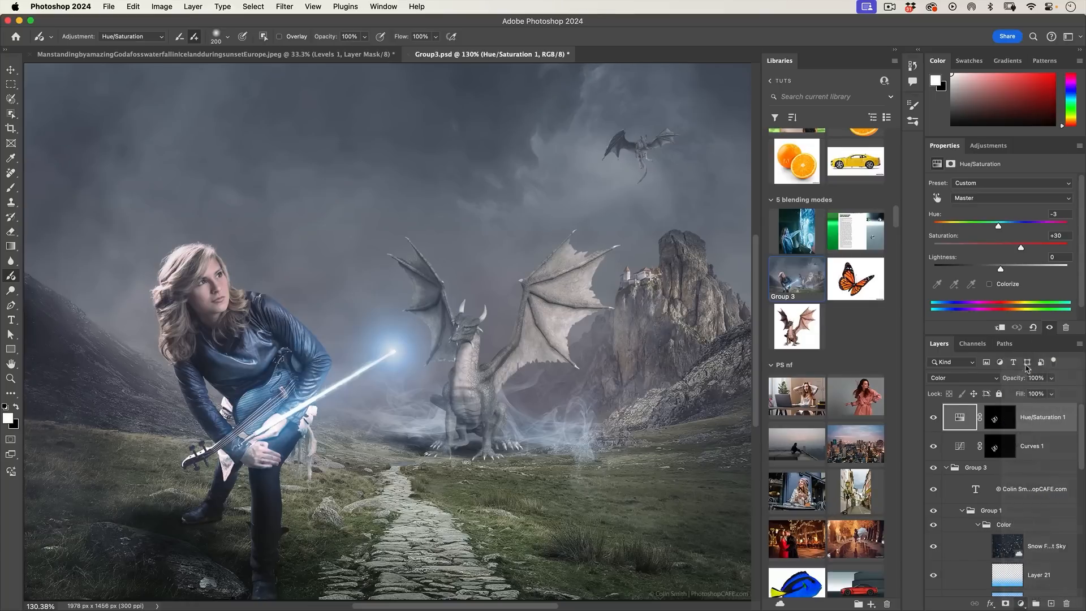
click(999, 419)
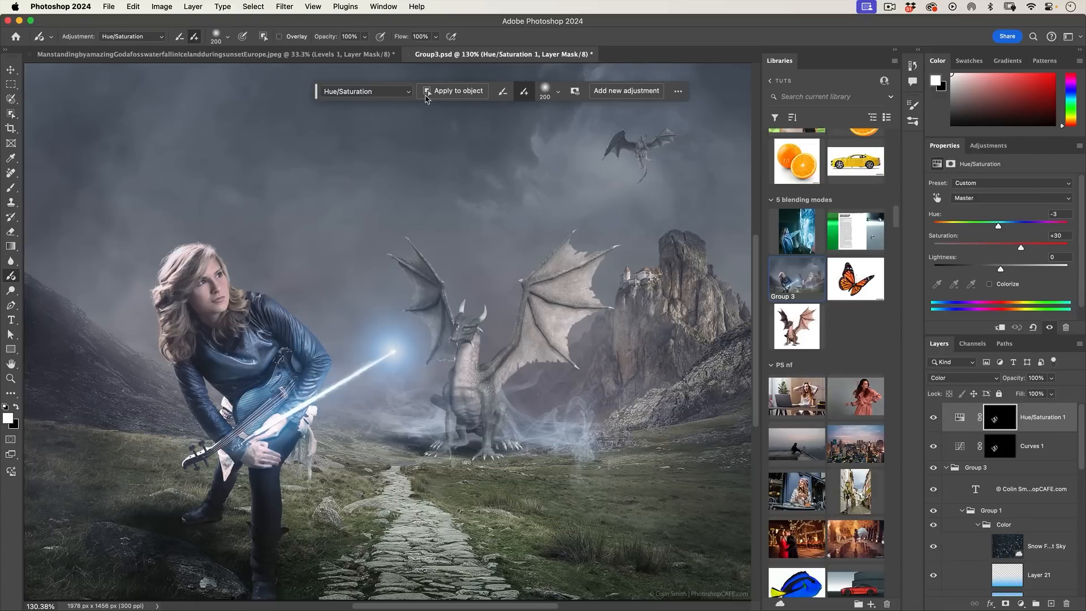